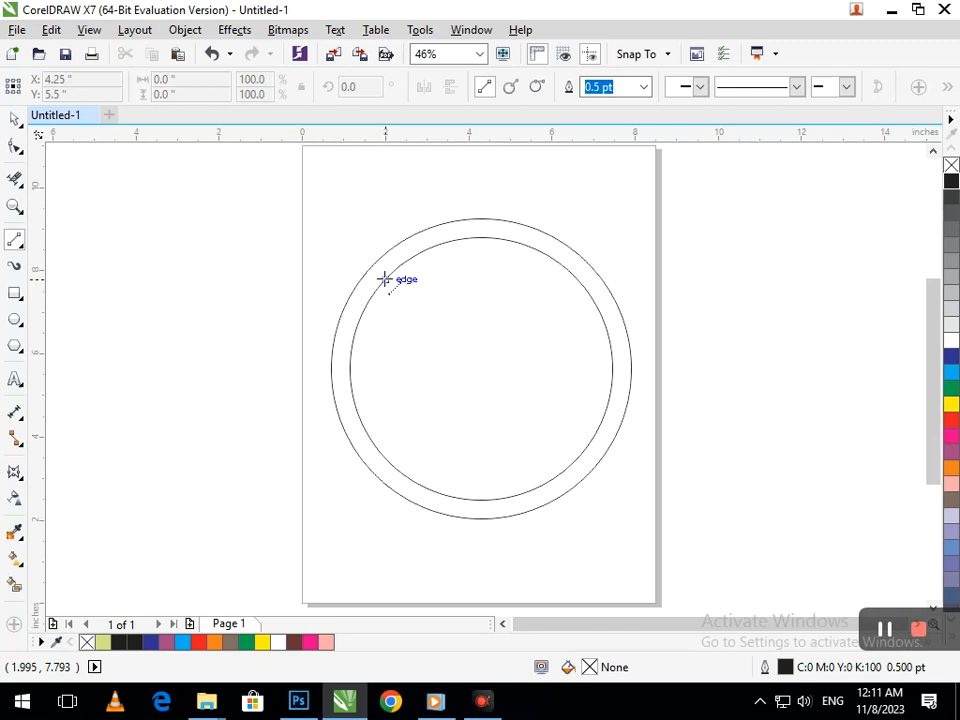
Draw a horizontal line from the inner circle's upper-left edge to the circle's centre axis and bend it into an S-shaped wave
left_click_drag(385, 279, 481, 280)
left_click(18, 147)
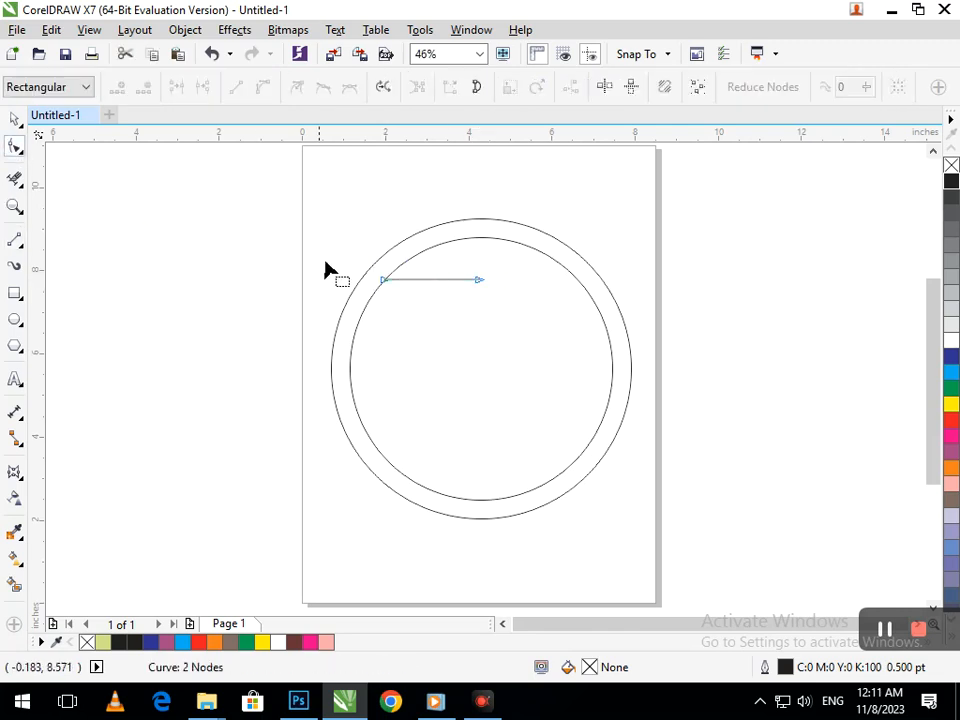
left_click(430, 281)
left_click(262, 88)
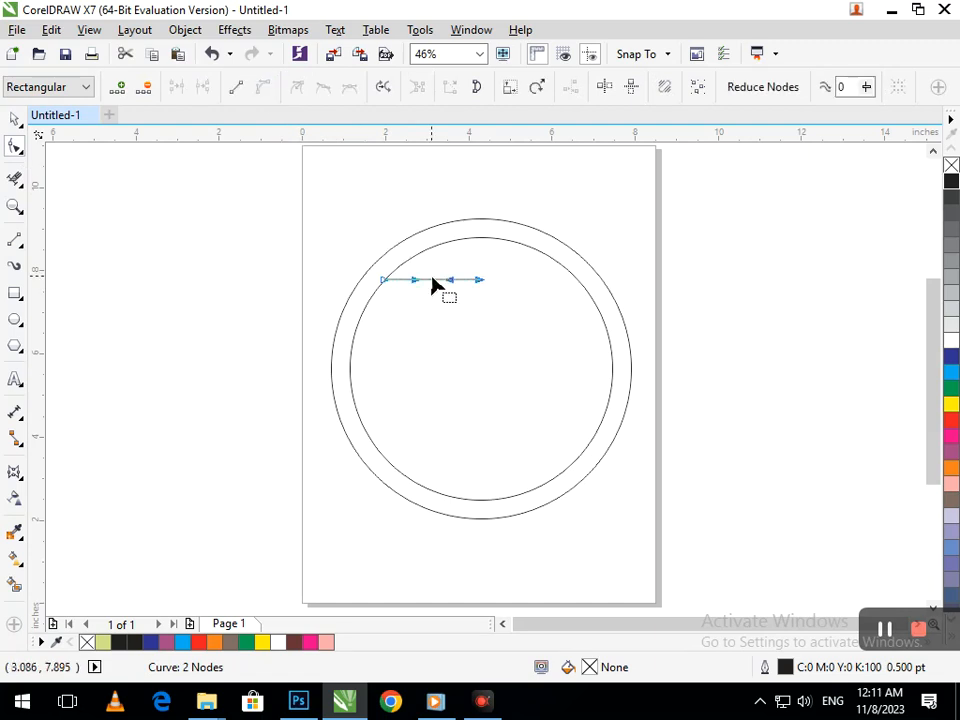
left_click_drag(418, 290, 394, 344)
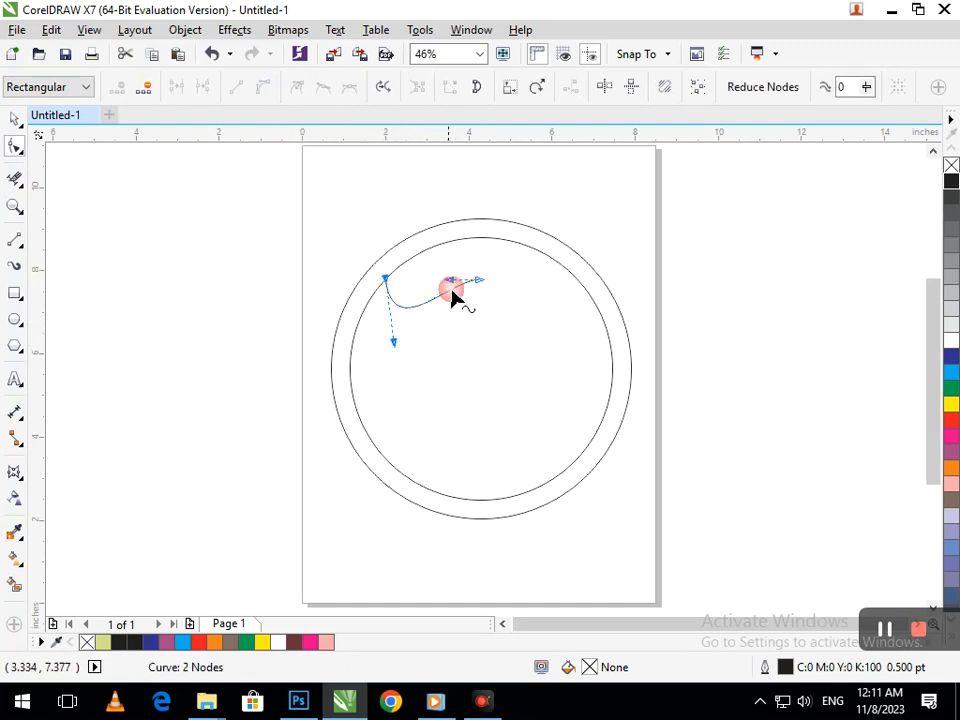
left_click_drag(449, 282, 437, 258)
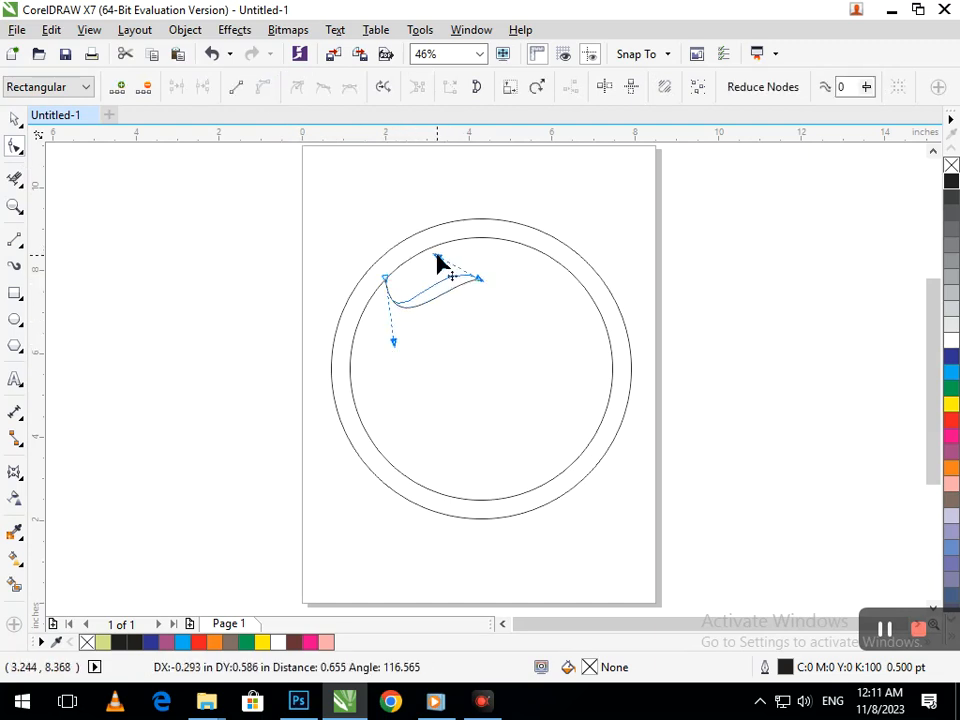
left_click_drag(437, 256, 437, 258)
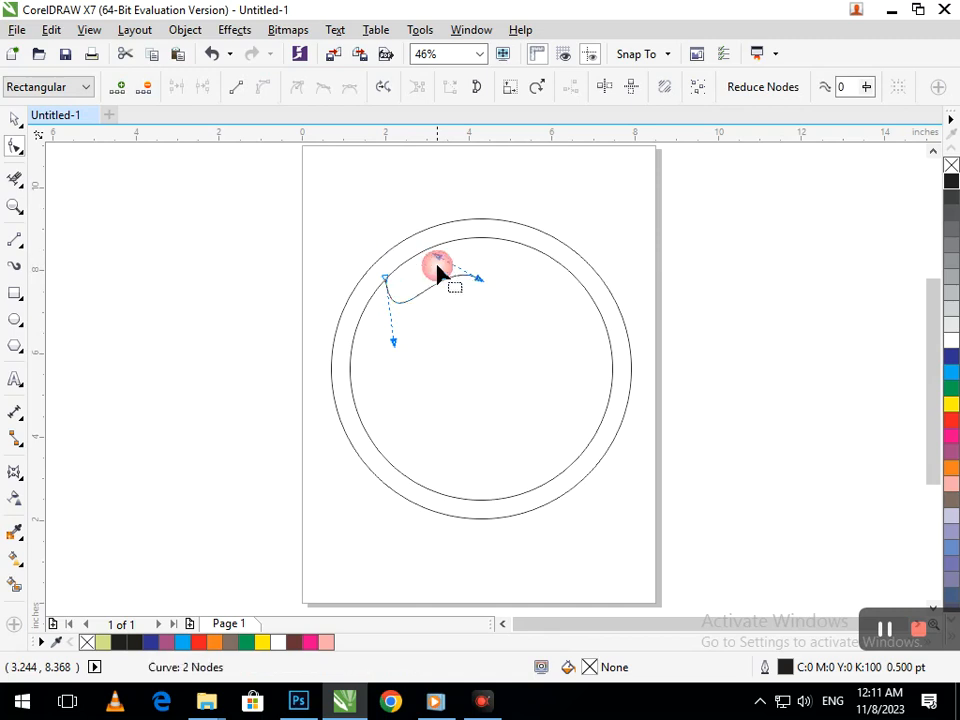
left_click_drag(394, 343, 445, 324)
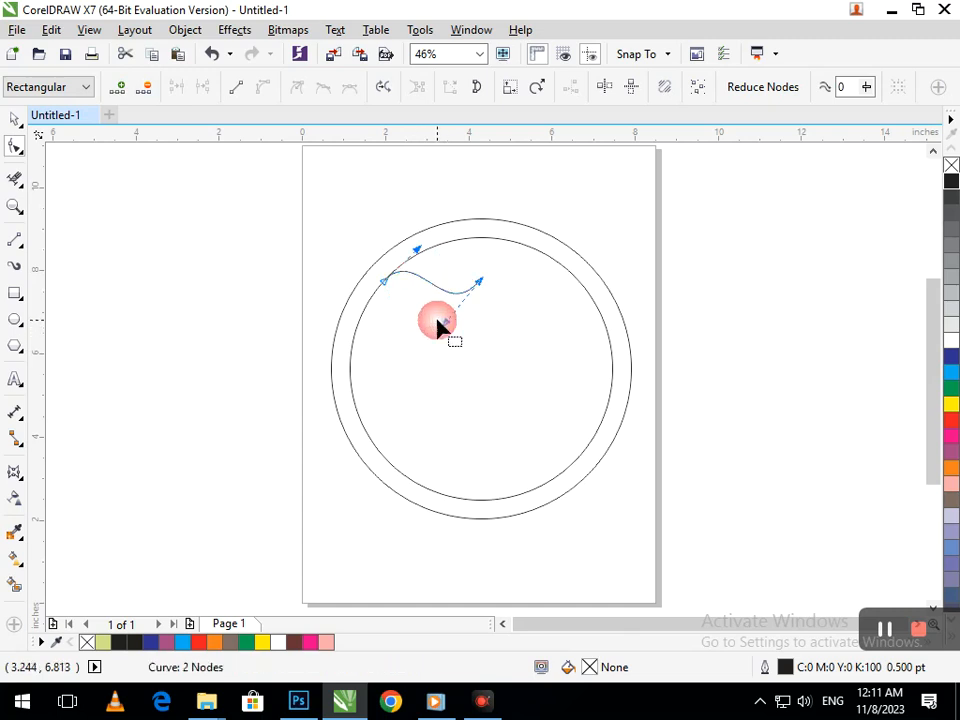
Place a copy of the wave just below the first and extend its left end to the inner circle's edge
left_click(20, 124)
left_click(67, 182)
left_click(17, 121)
left_click(358, 267)
left_click_drag(415, 283, 408, 258)
left_click(15, 146)
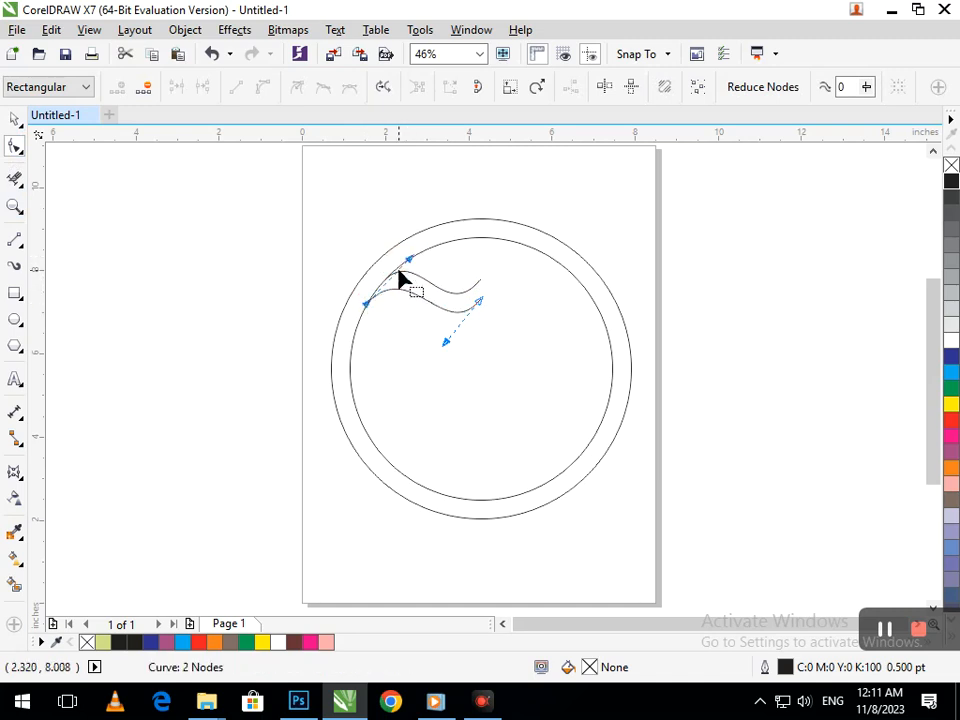
Place a vertically mirrored copy of both waves below them and another at the circle's lower left, flipped horizontally and nudged right
left_click(15, 118)
left_click_drag(303, 256, 506, 358)
left_click_drag(422, 262, 417, 465)
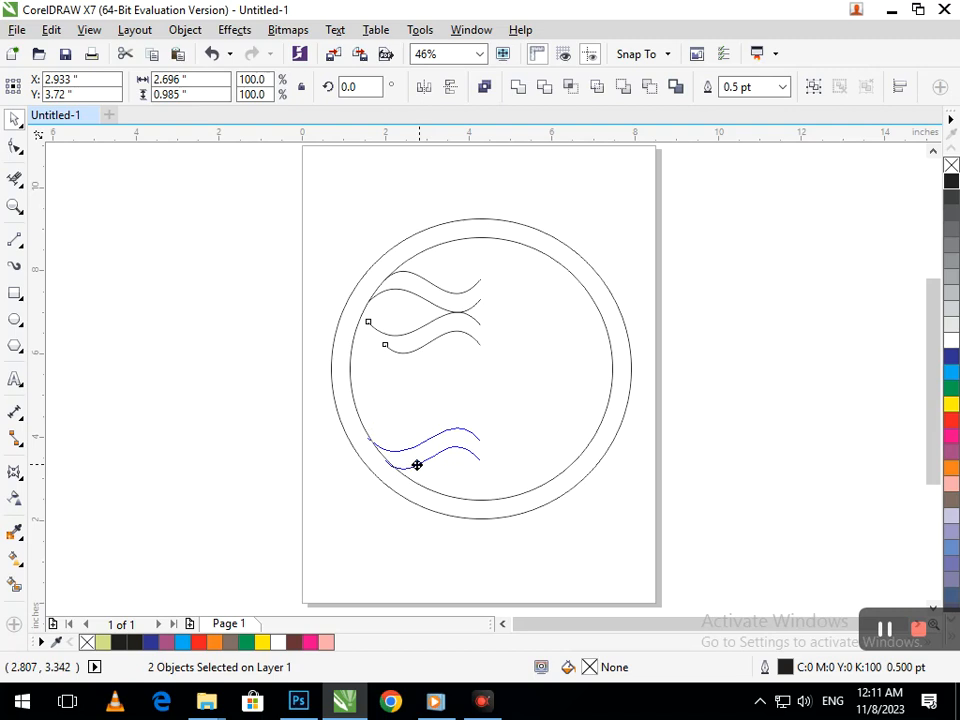
left_click_drag(418, 471, 417, 472)
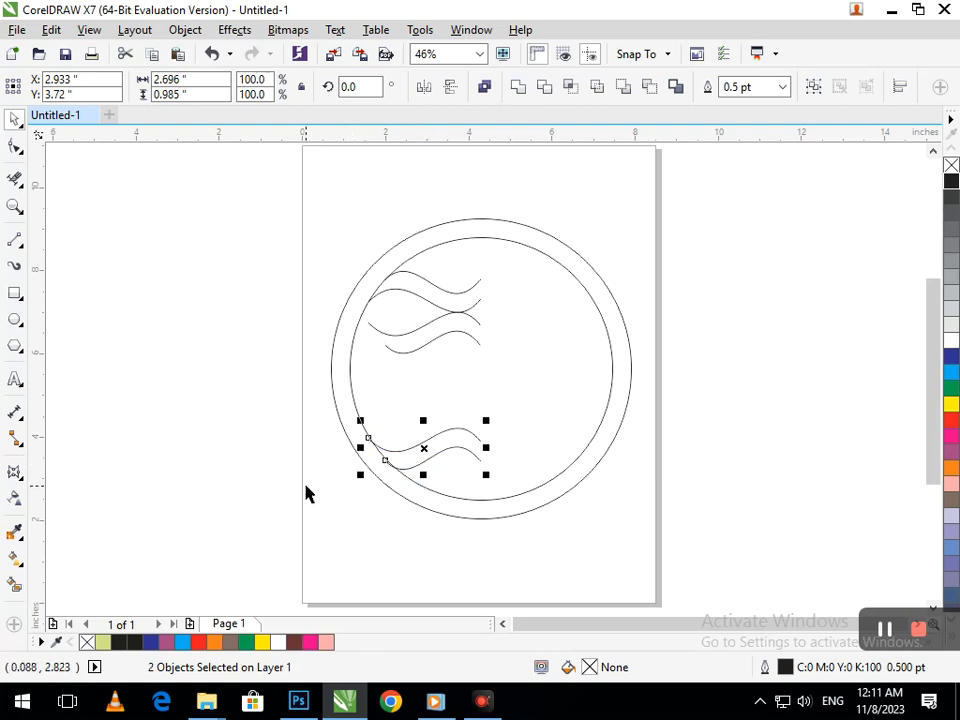
left_click(425, 88)
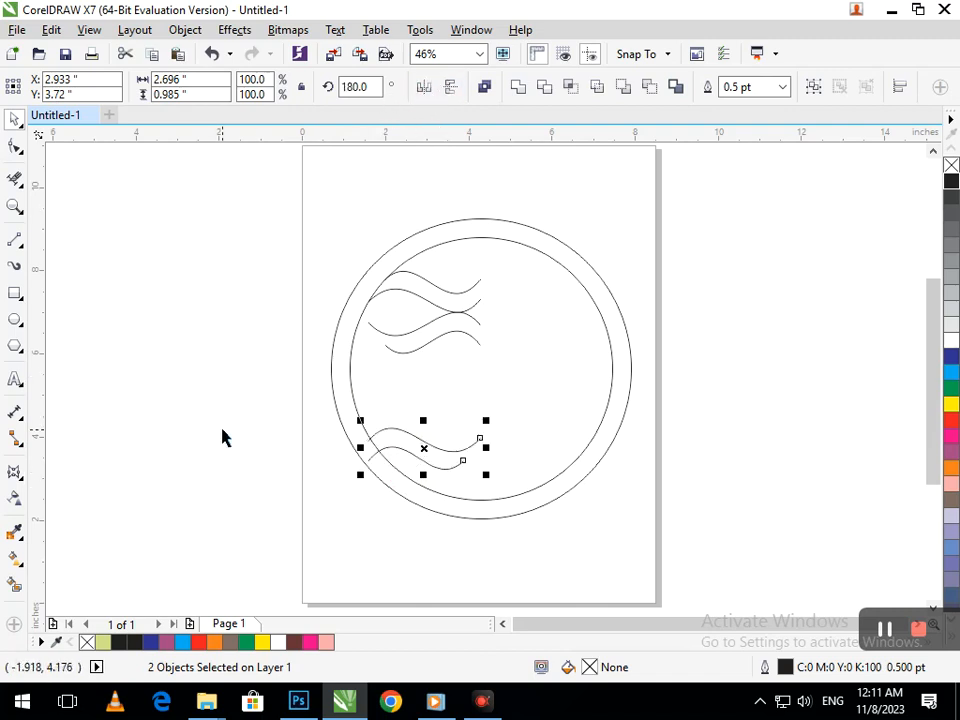
key("Right")
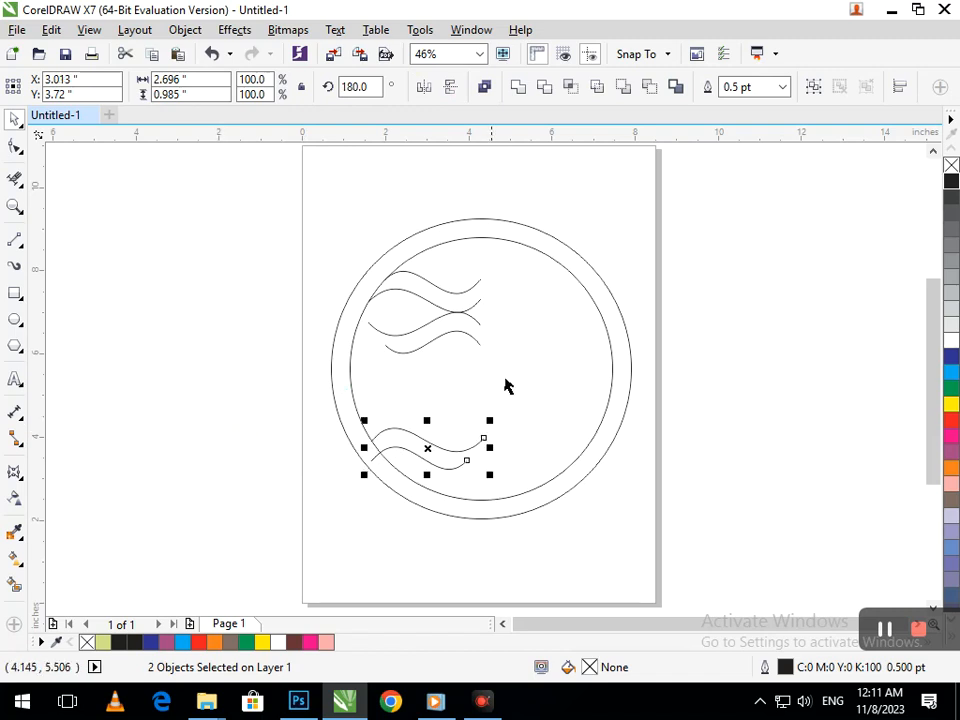
left_click(665, 372)
left_click_drag(315, 311, 540, 380)
left_click_drag(397, 345, 399, 366)
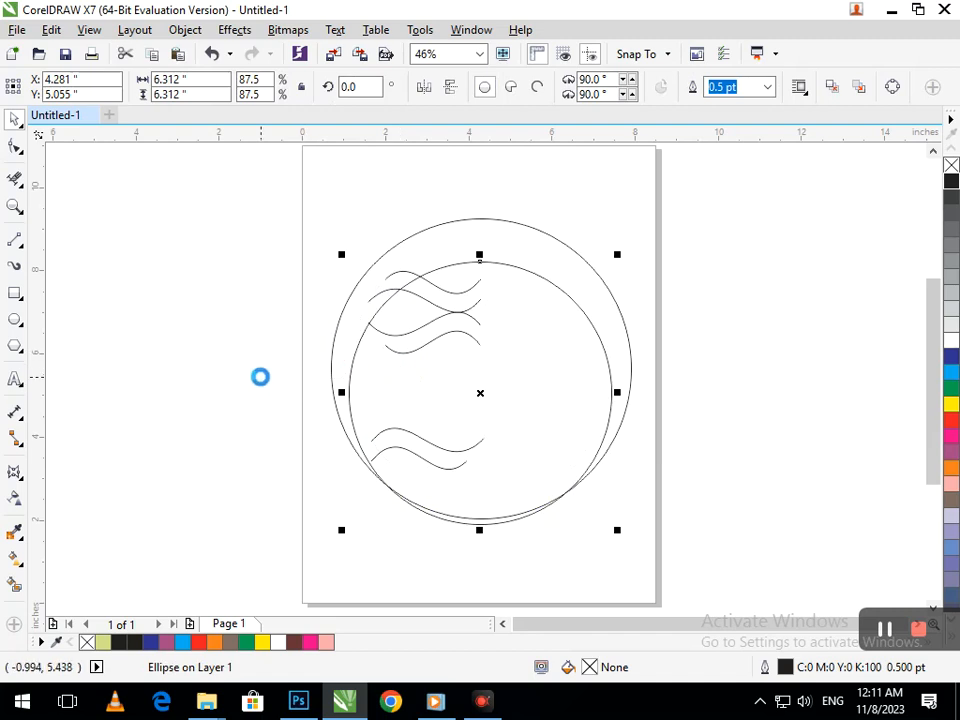
left_click(263, 387)
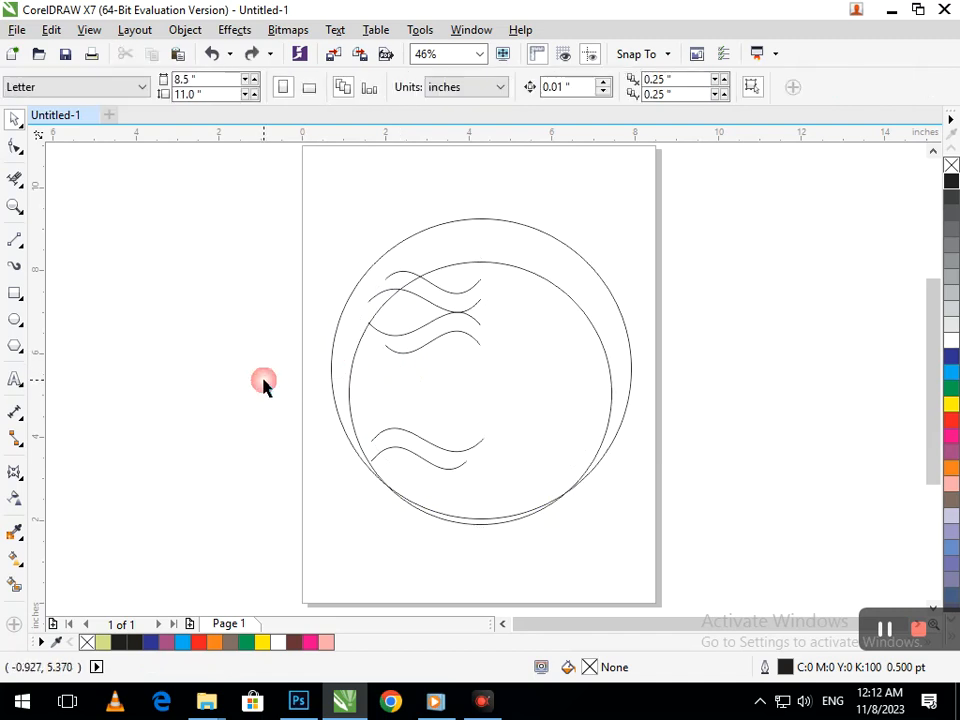
key("ctrl+z")
Move the middle pair of waves to the inner circle's left edge at mid-height and flip the pair horizontally
left_click(291, 354)
left_click_drag(304, 302, 476, 371)
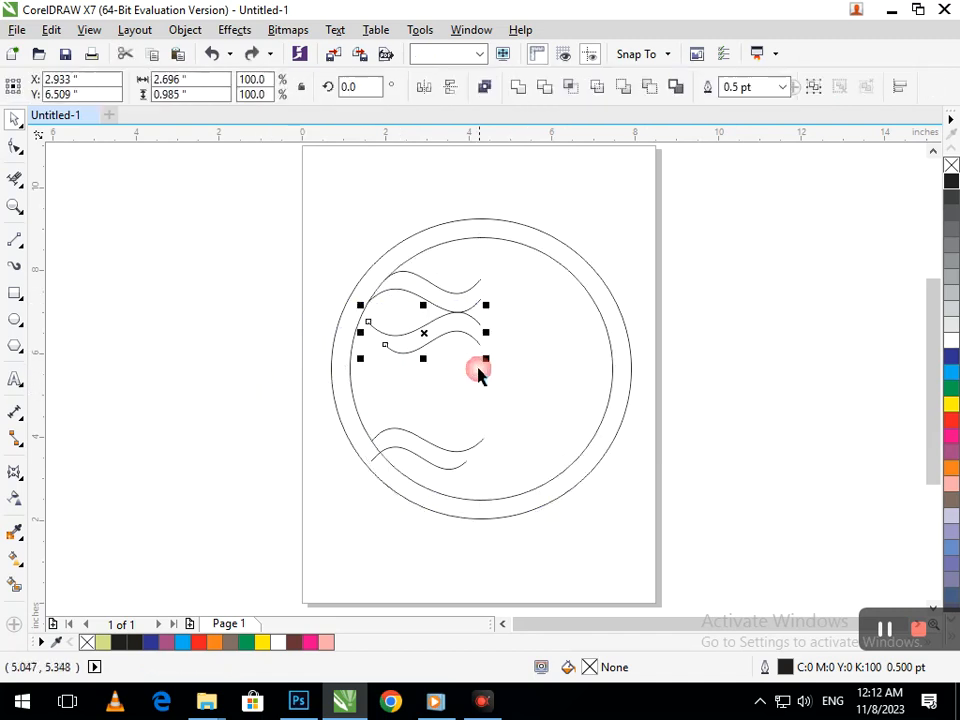
left_click_drag(434, 341, 392, 366)
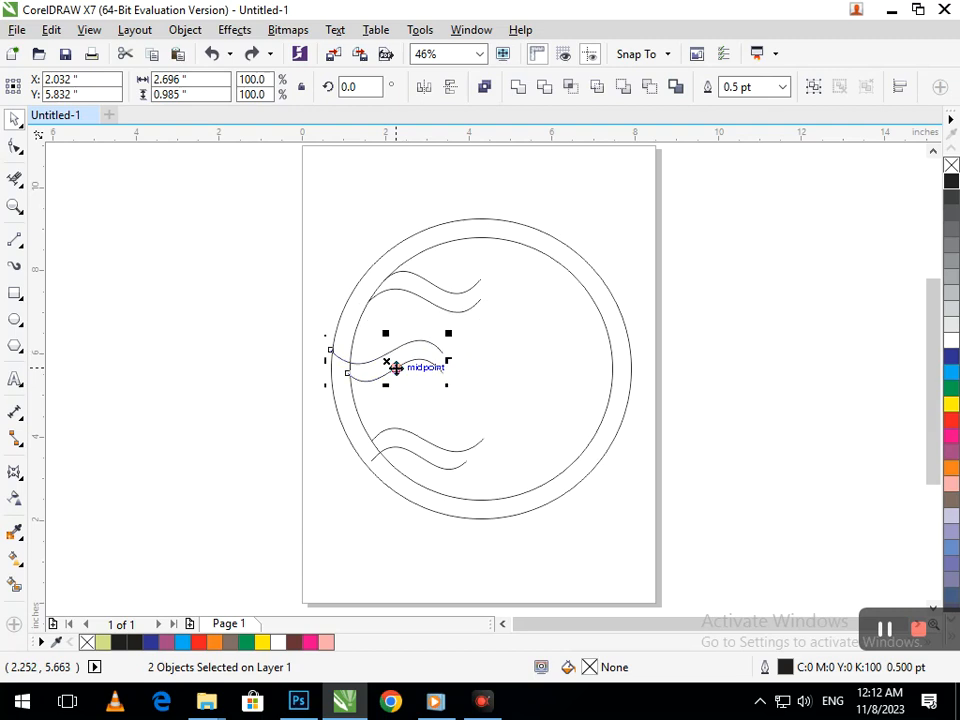
left_click(425, 86)
left_click_drag(358, 363, 370, 359)
left_click(636, 400)
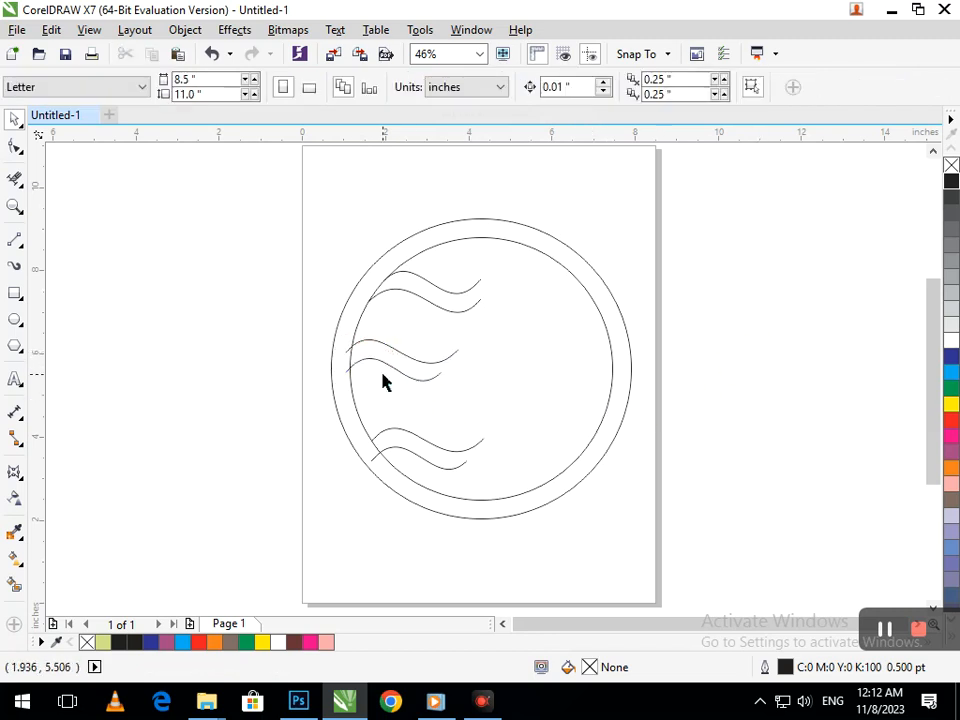
Close the right ends of the middle, upper and lower wave pairs with straight lines between their endpoints
left_click(15, 240)
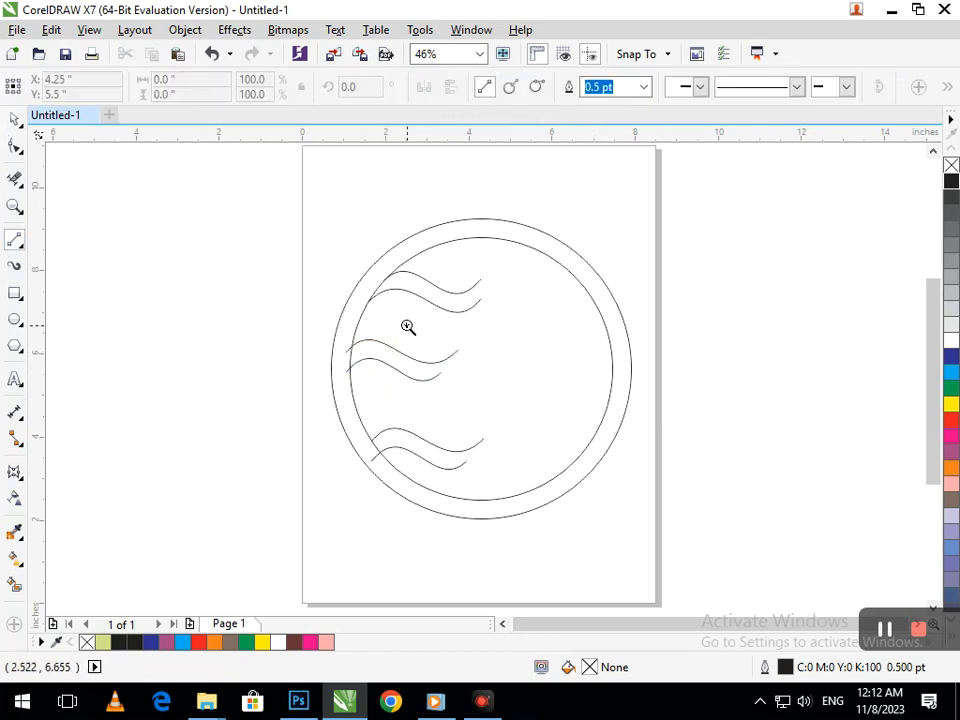
scroll(434, 360, "up", 5)
left_click_drag(579, 305, 465, 457)
key("shift+F4")
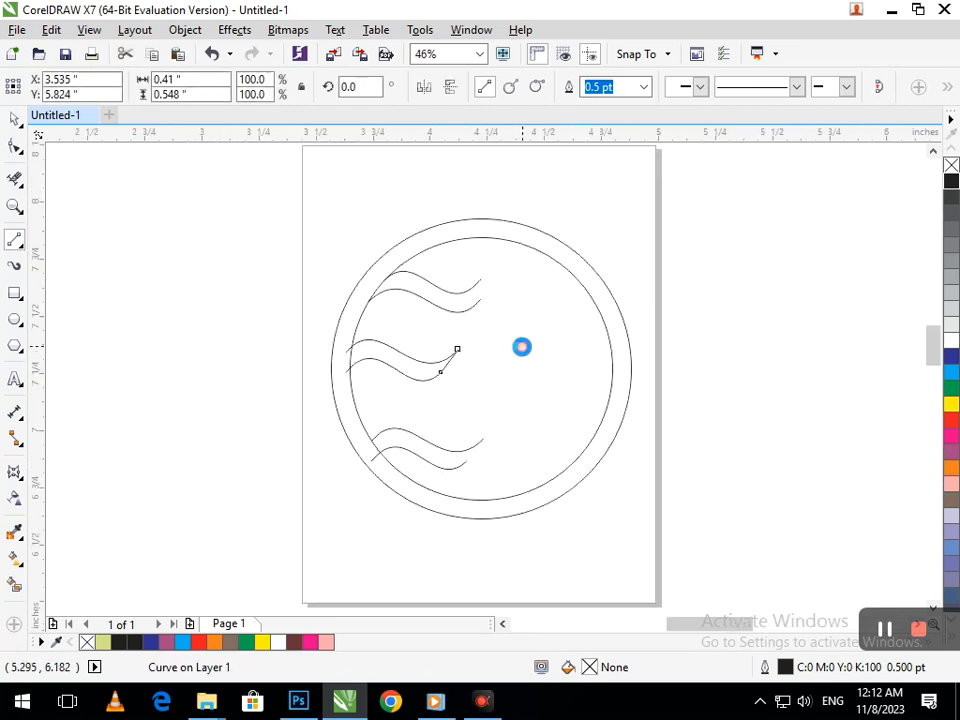
scroll(521, 345, "up", 5)
mouse_move(495, 249)
left_mouse_down()
mouse_move(478, 356)
mouse_move(490, 362)
left_mouse_up()
key("shift+F4")
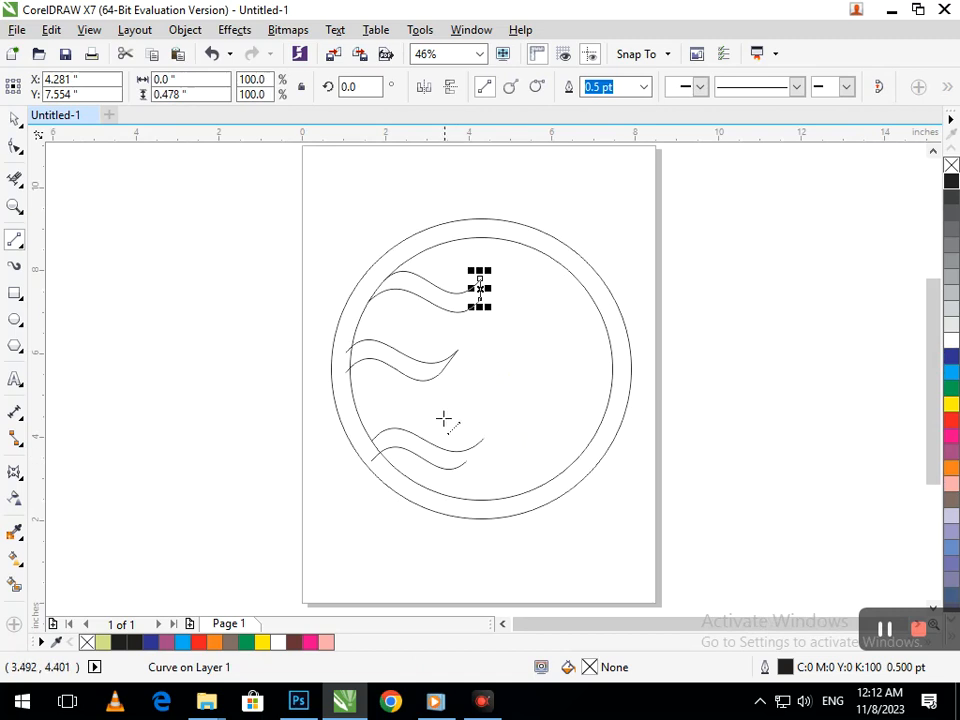
scroll(444, 419, "up", 5)
left_click_drag(603, 288, 486, 446)
key("shift+F4")
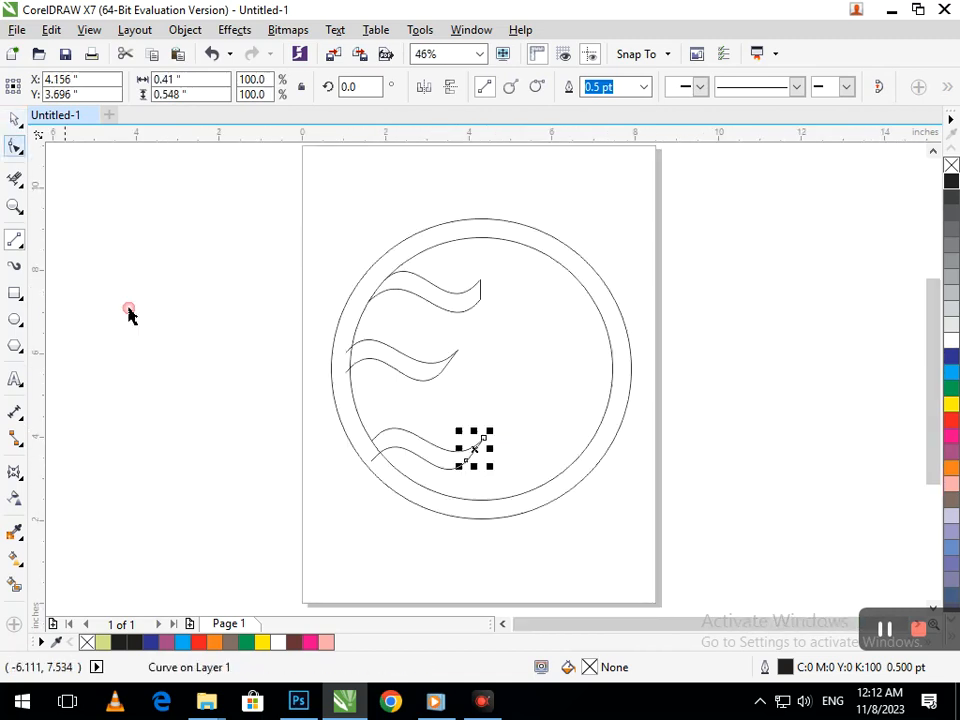
key("space")
left_click(171, 357)
Slant the upper wave's closing line inward onto its lower curve and delete the leftover curve tail beyond it
left_click(14, 178)
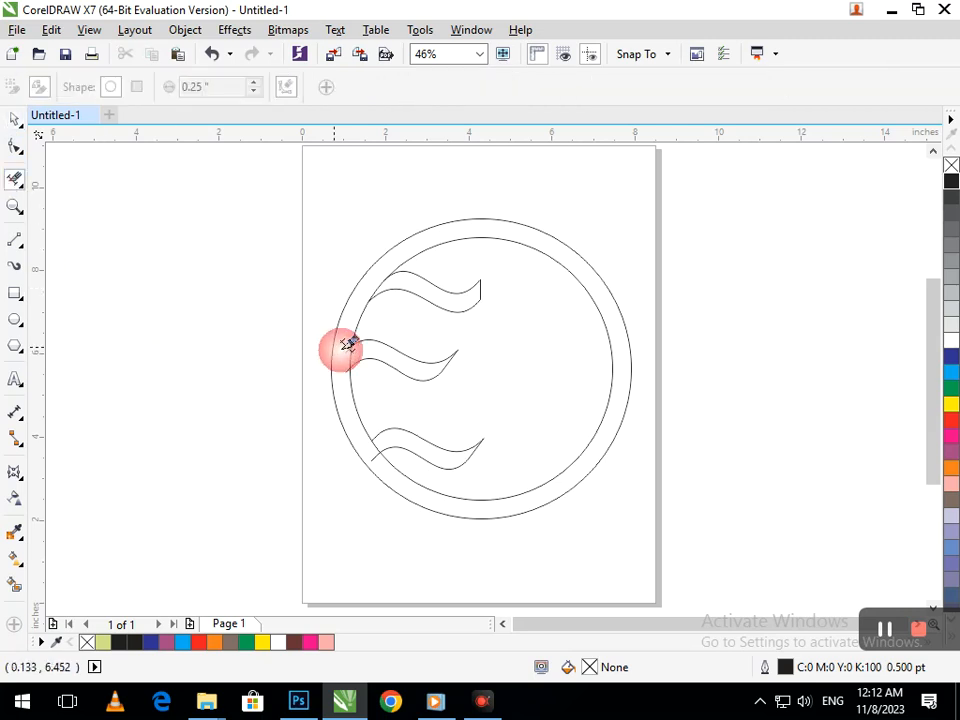
left_click(457, 350)
left_click(14, 147)
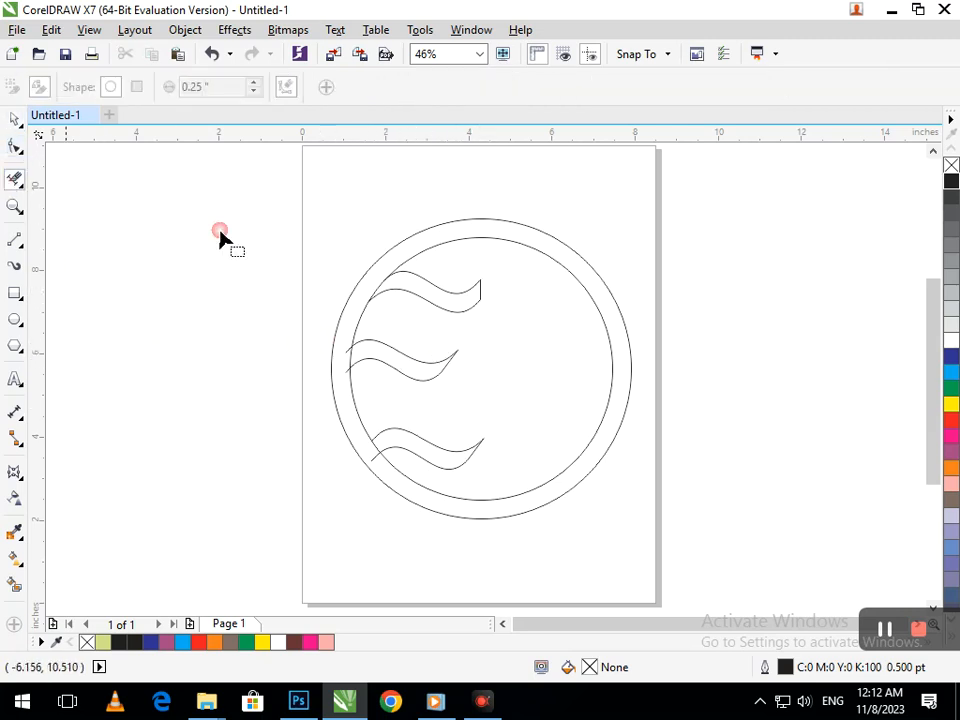
scroll(486, 326, "up", 5)
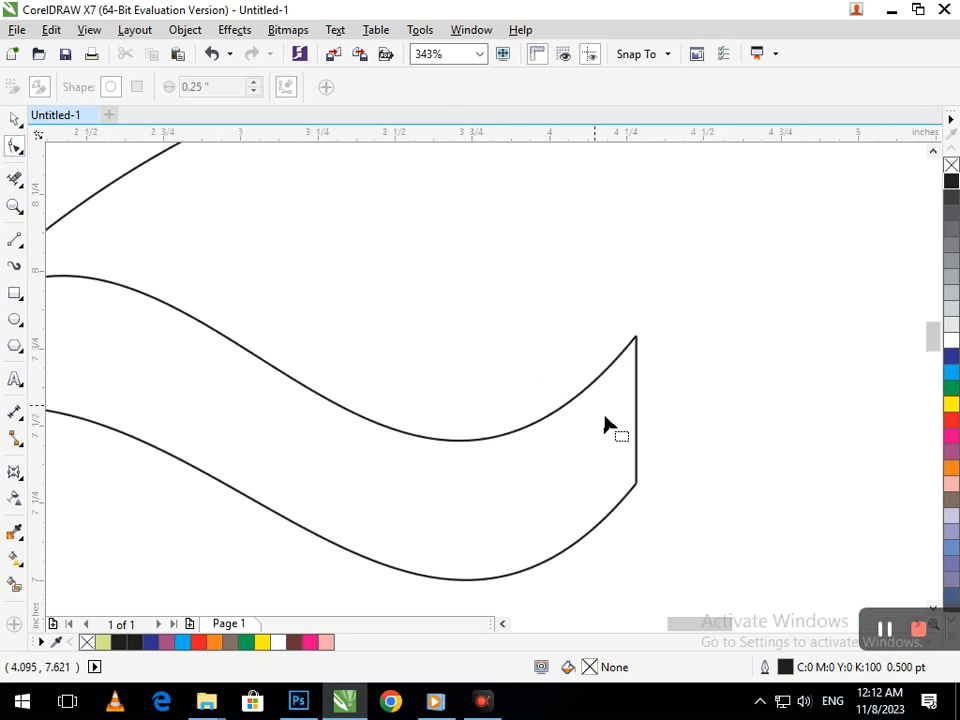
left_click(634, 489)
left_click_drag(634, 494, 561, 565)
left_click(15, 179)
left_click_drag(623, 475, 636, 528)
key("shift+F4")
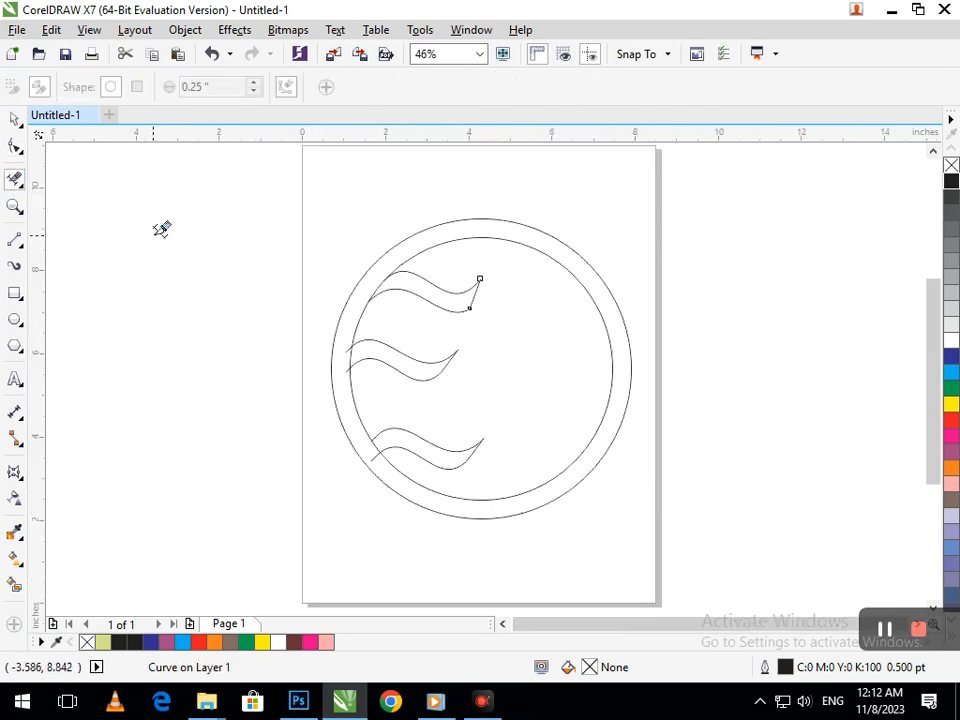
Delete the upper wave pair together with its closing line
left_click(15, 119)
left_click(396, 306)
left_click_drag(300, 240, 552, 381)
left_click(261, 311)
left_click_drag(317, 253, 506, 360)
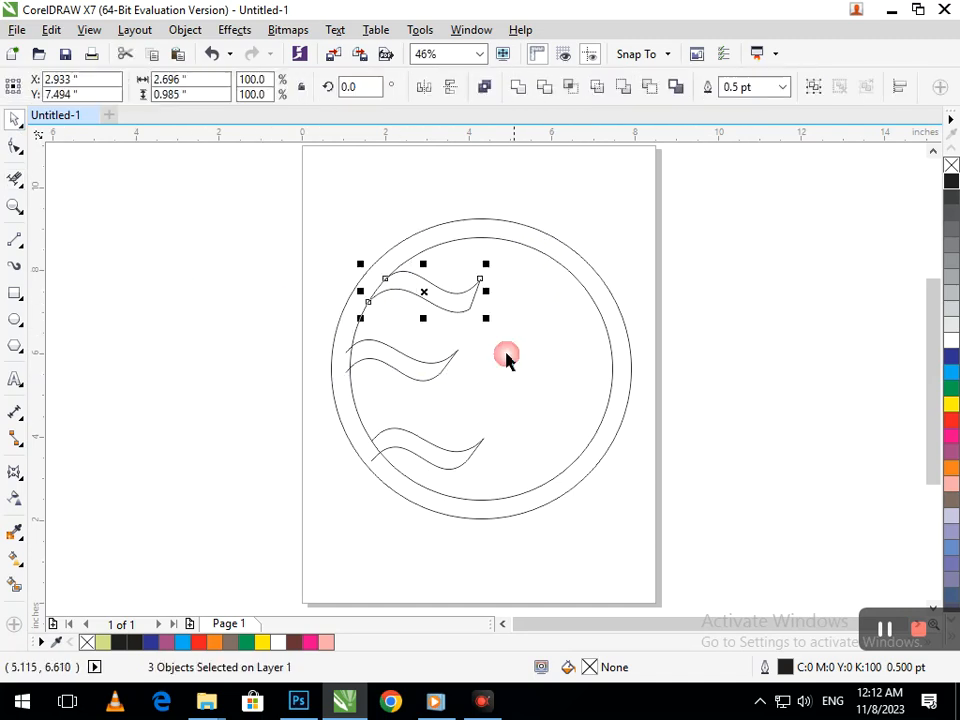
Place a vertically mirrored copy of the lower wave at the inner circle's upper left and shift the middle wave slightly down
left_click_drag(546, 551, 335, 415)
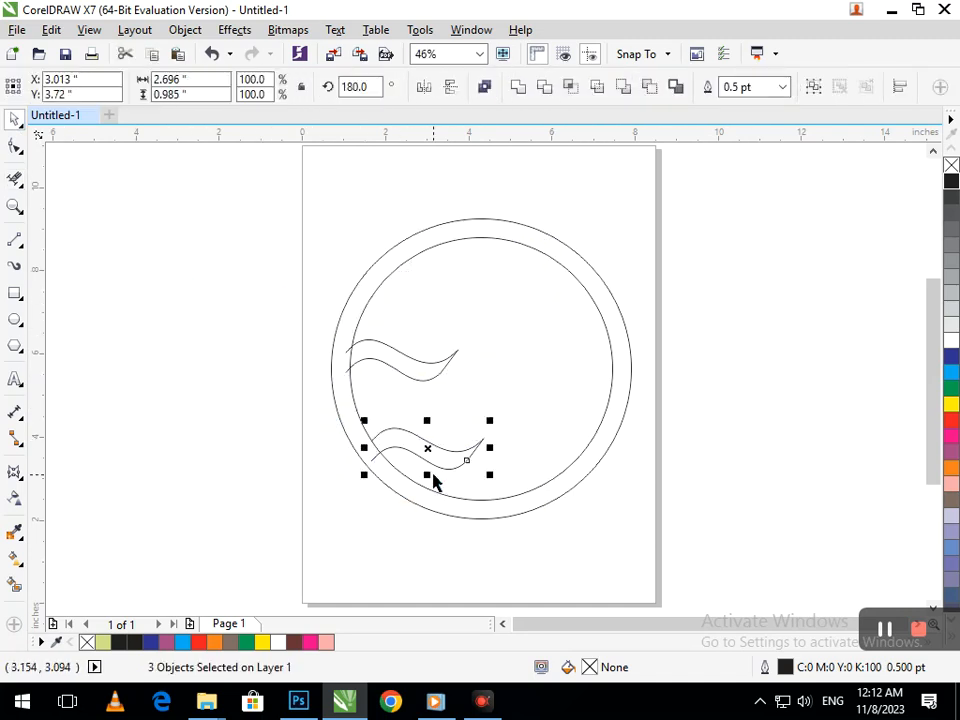
left_click_drag(428, 475, 394, 300)
left_click_drag(253, 326, 493, 411)
left_click_drag(388, 350, 389, 356)
left_click(367, 507)
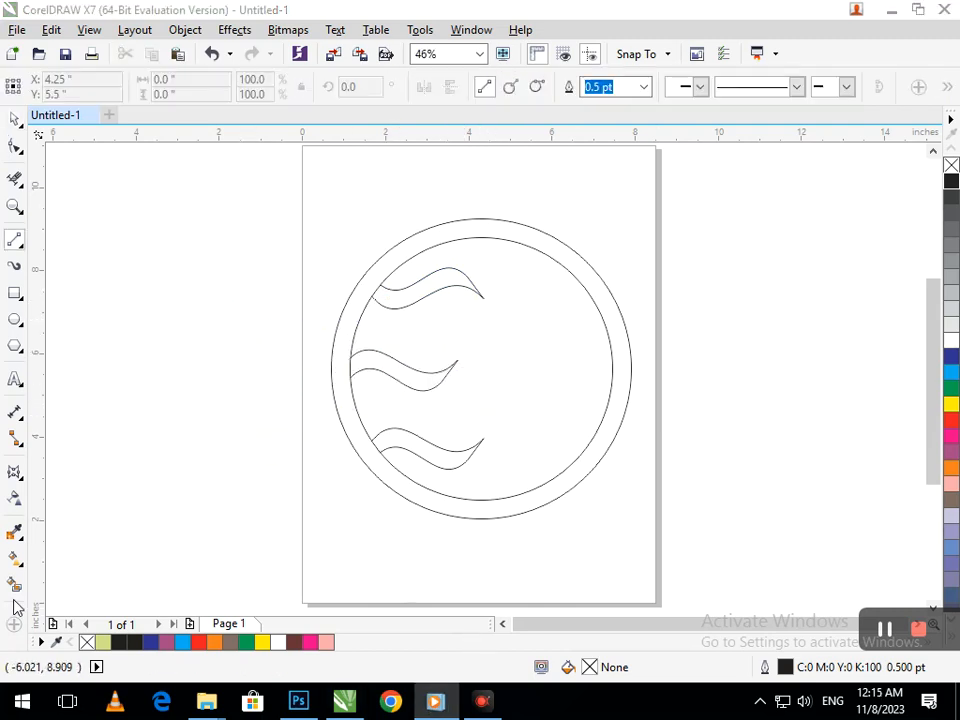
Smart Fill the lower, middle and upper waves with light green (C:20 M:0 Y:60 K:0) and a 0.5 pt black outline
left_click(15, 584)
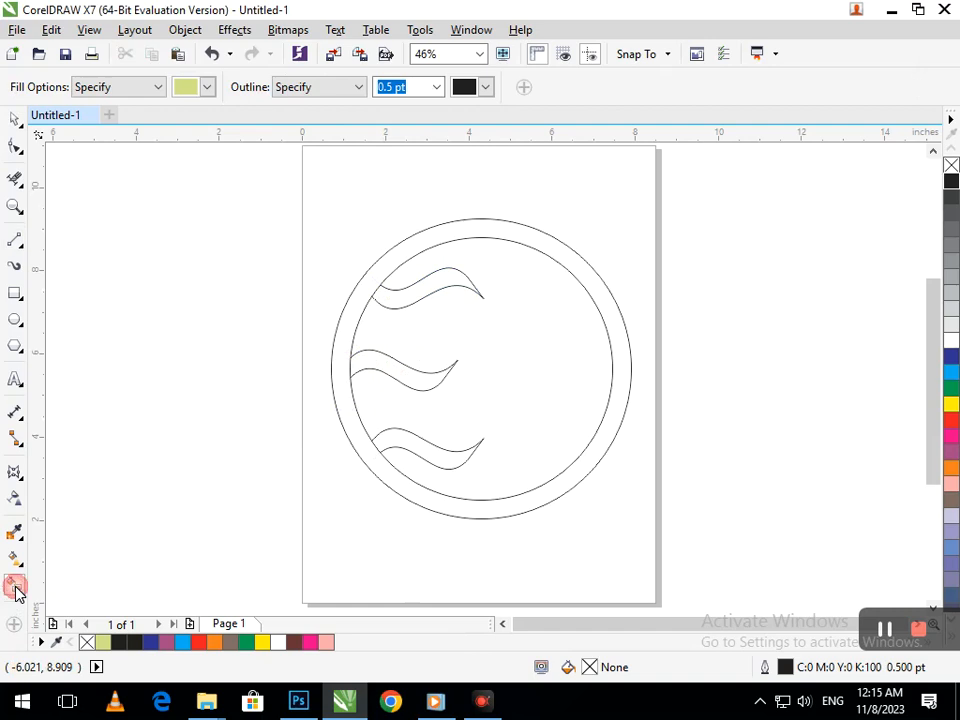
left_click(425, 446)
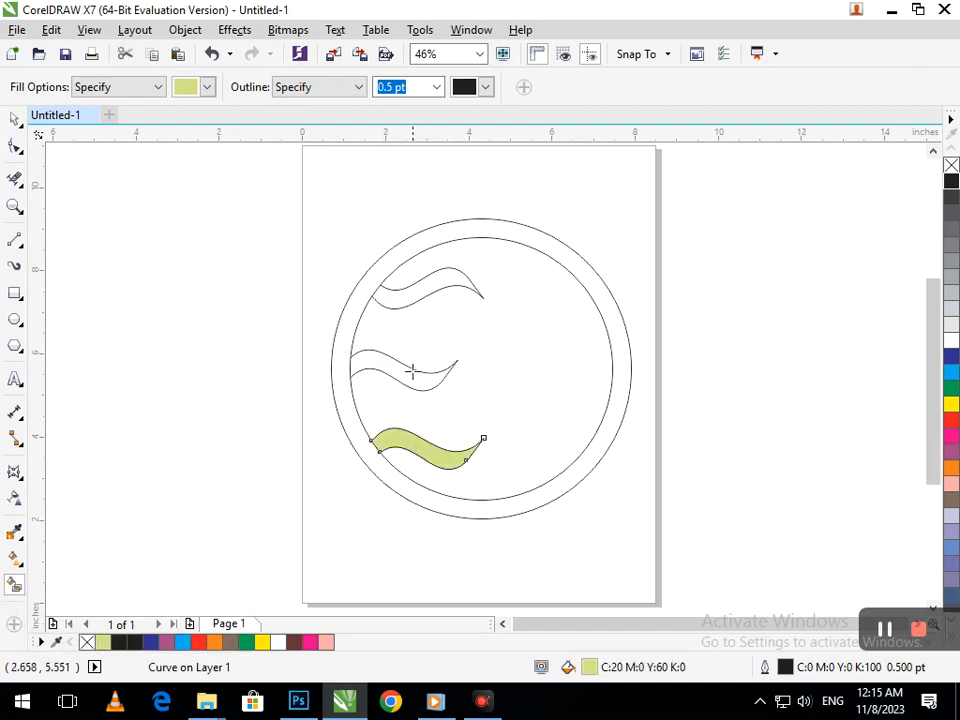
left_click(411, 371)
left_click(410, 300)
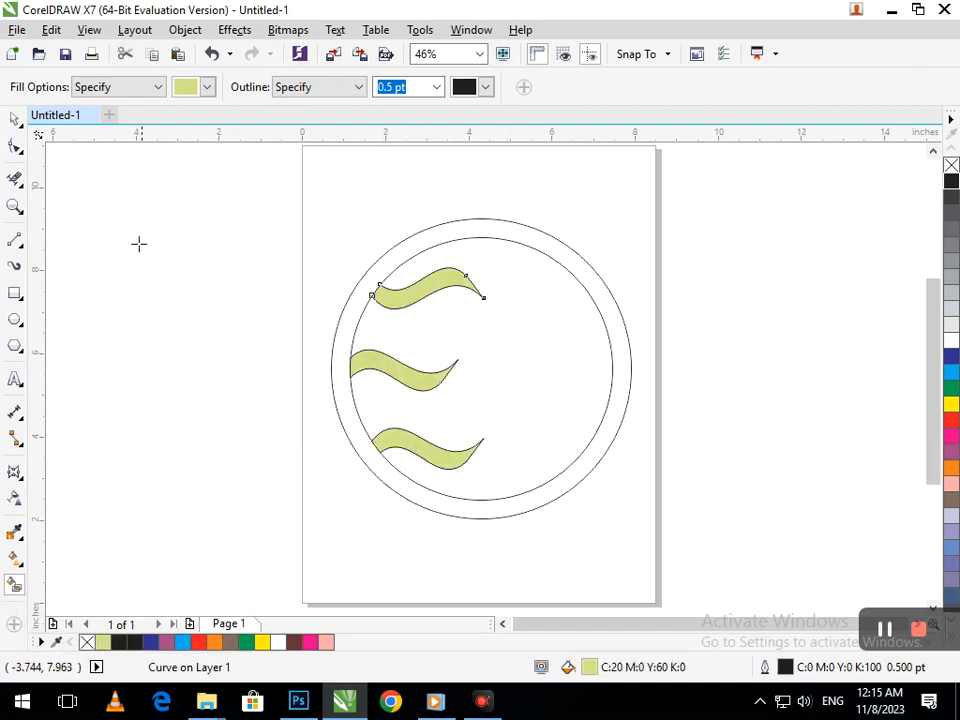
left_click(14, 118)
left_click(159, 274)
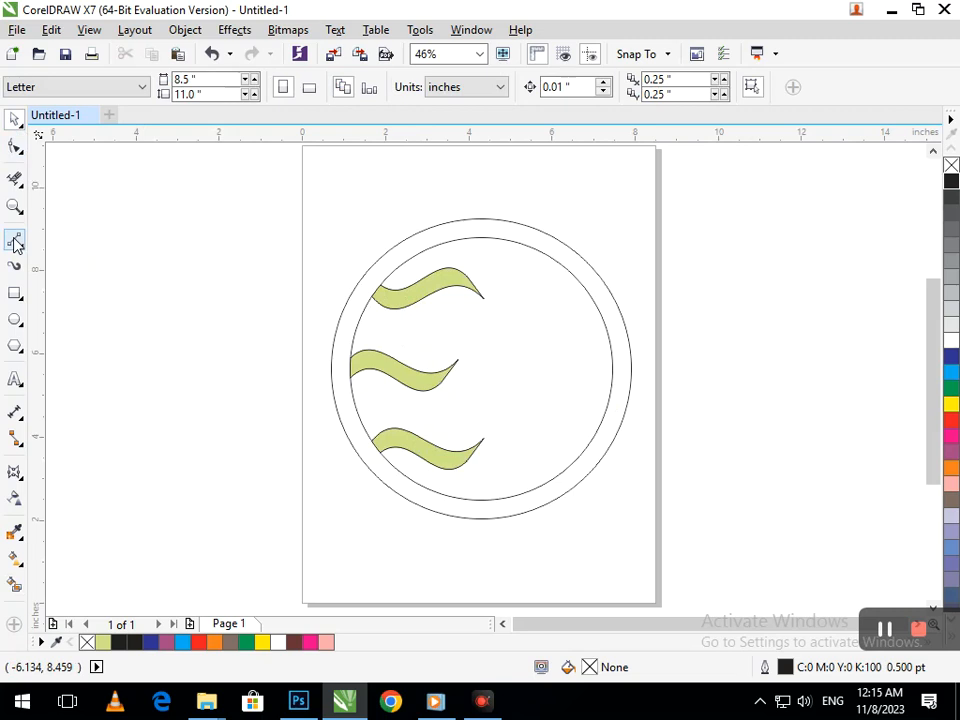
Draw a horizontal line about 2.3 in long across the circles' right edge and two parallel vertical lines just right of centre
left_click(15, 241)
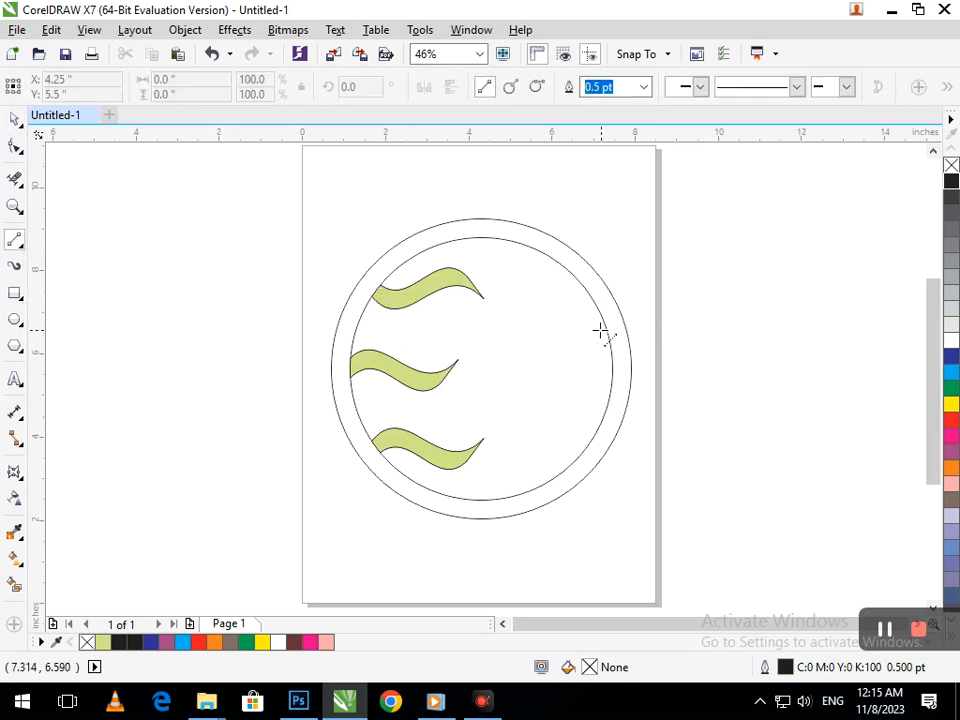
left_click_drag(590, 337, 686, 337)
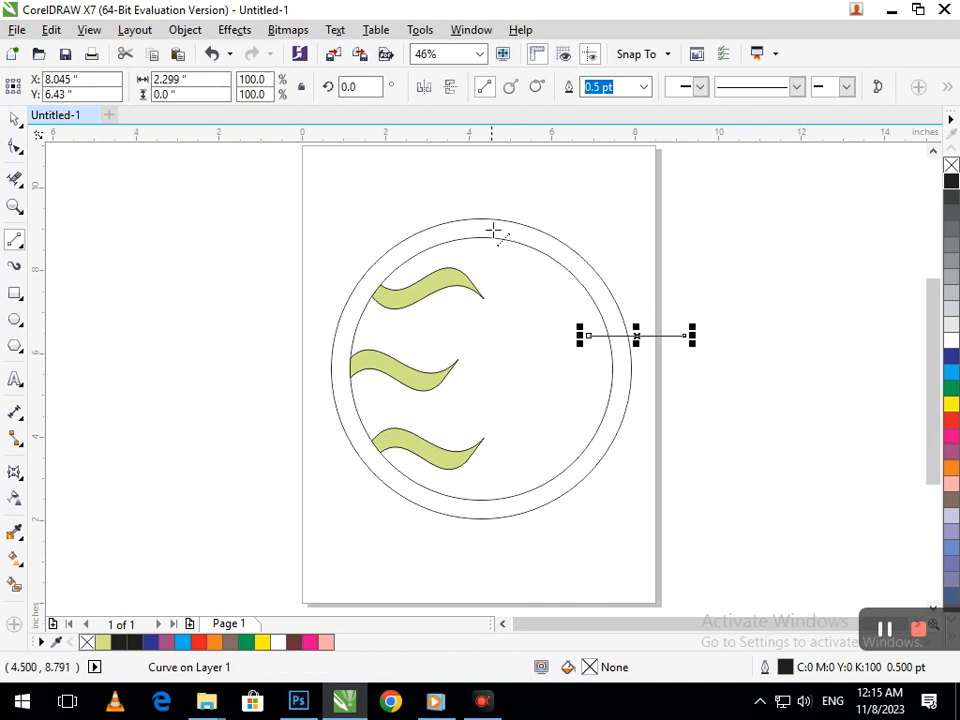
left_click_drag(492, 216, 505, 441)
left_click_drag(517, 215, 513, 436)
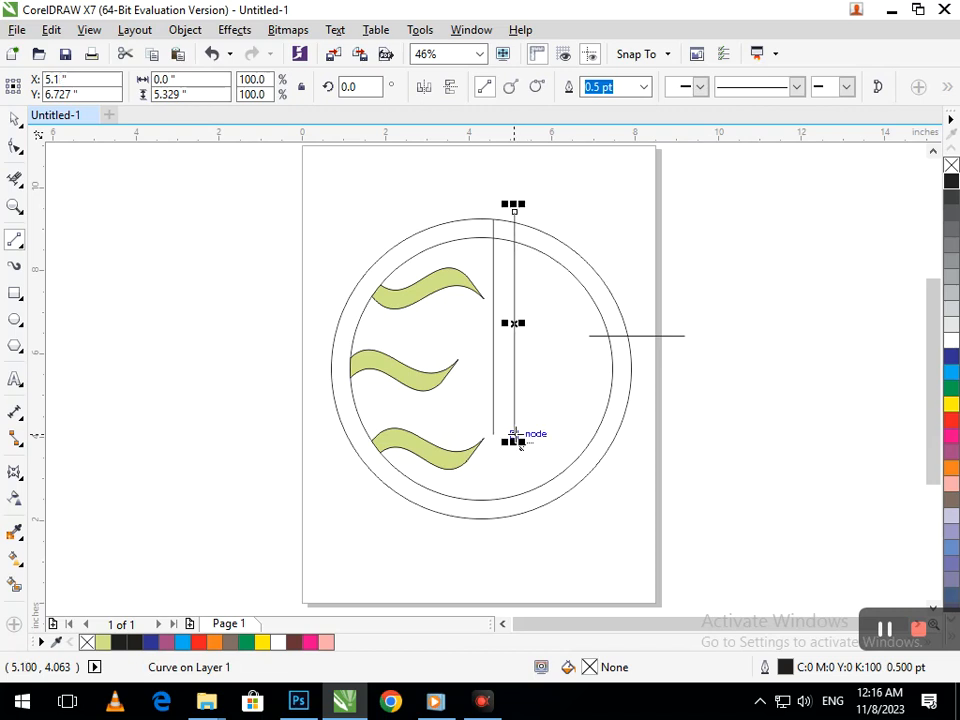
left_click(319, 199)
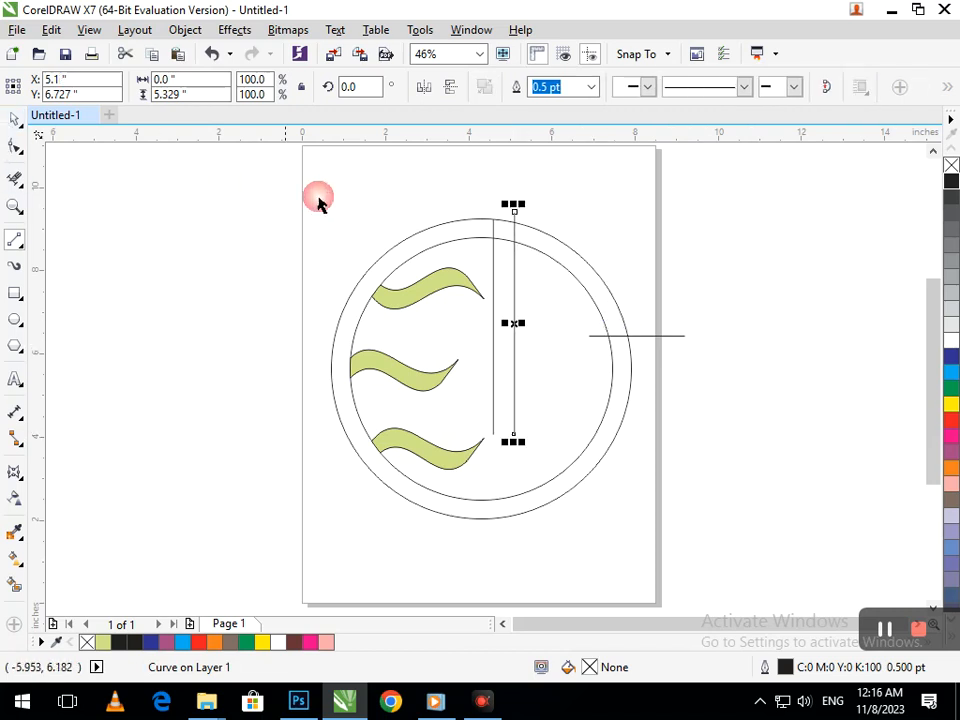
Select both vertical lines and nudge them about 0.2 in to the right
key("space")
left_click_drag(499, 182, 542, 467)
left_click(513, 432)
left_click_drag(473, 191, 540, 471)
key("Right")
key("Right")
key("Right")
key("Right")
key("Right")
key("Right")
key("Right")
key("Right")
key("Right")
key("Right")
key("Right")
key("Right")
key("Right")
key("Right")
key("Right")
key("Right")
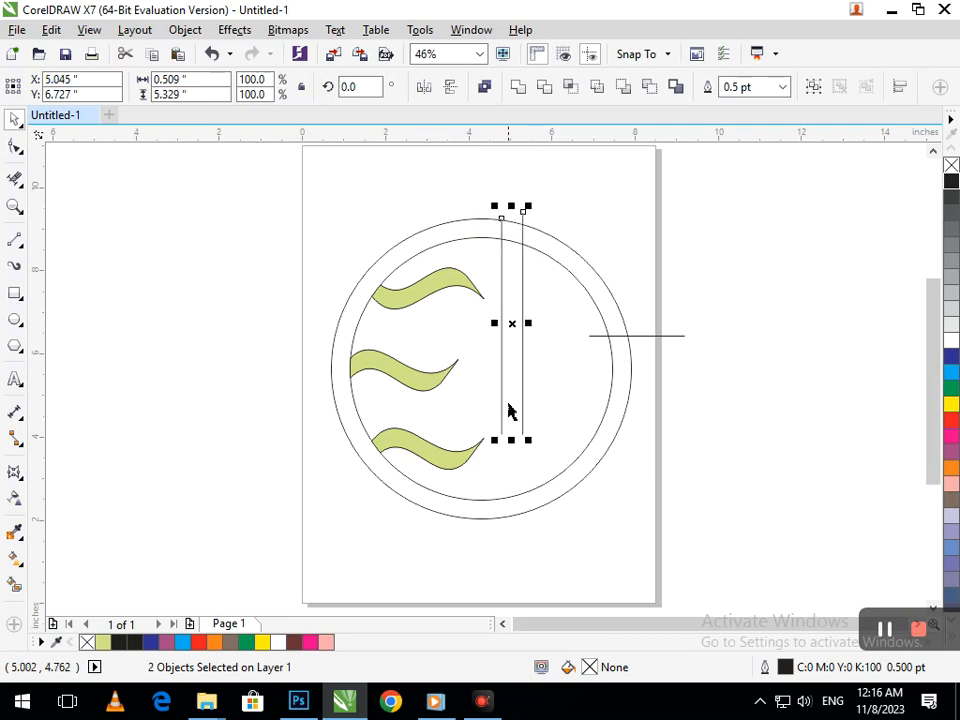
Make a copy of the two vertical lines rotated 270° and place it across the circles' right side, centred at about X 6.87, Y 5.71 in
left_click(522, 395)
left_click_drag(493, 451, 336, 312)
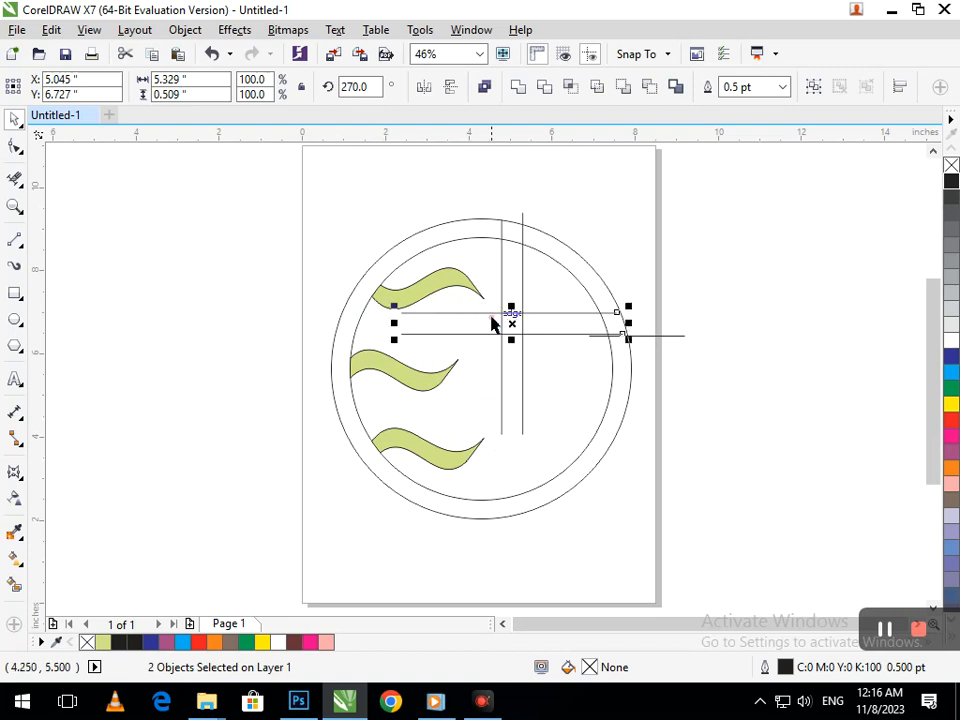
left_click_drag(509, 323, 586, 363)
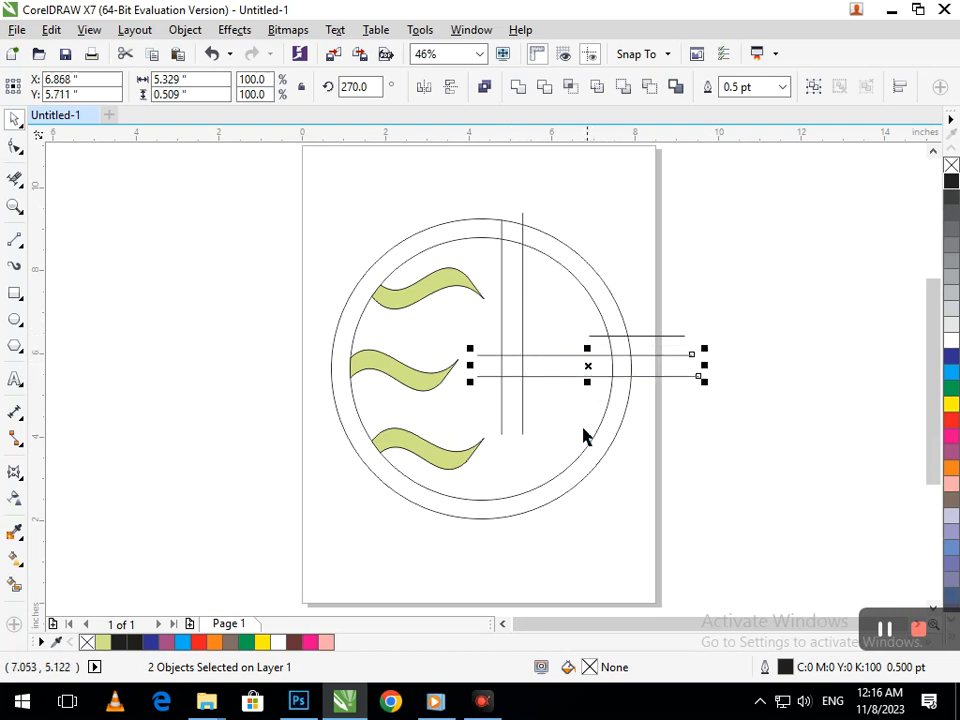
Stretch the two vertical lines downward past the outer circle's lower edge, to a length of about 7.88 in
left_click(506, 430)
left_click(500, 427)
left_click(501, 434, "shift")
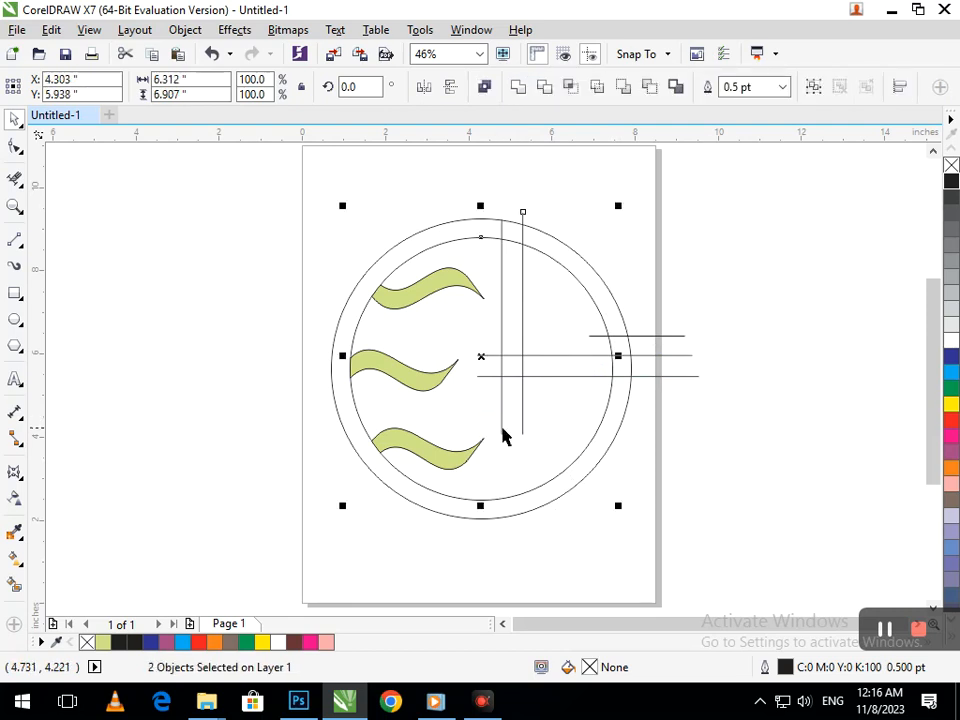
left_click(705, 182)
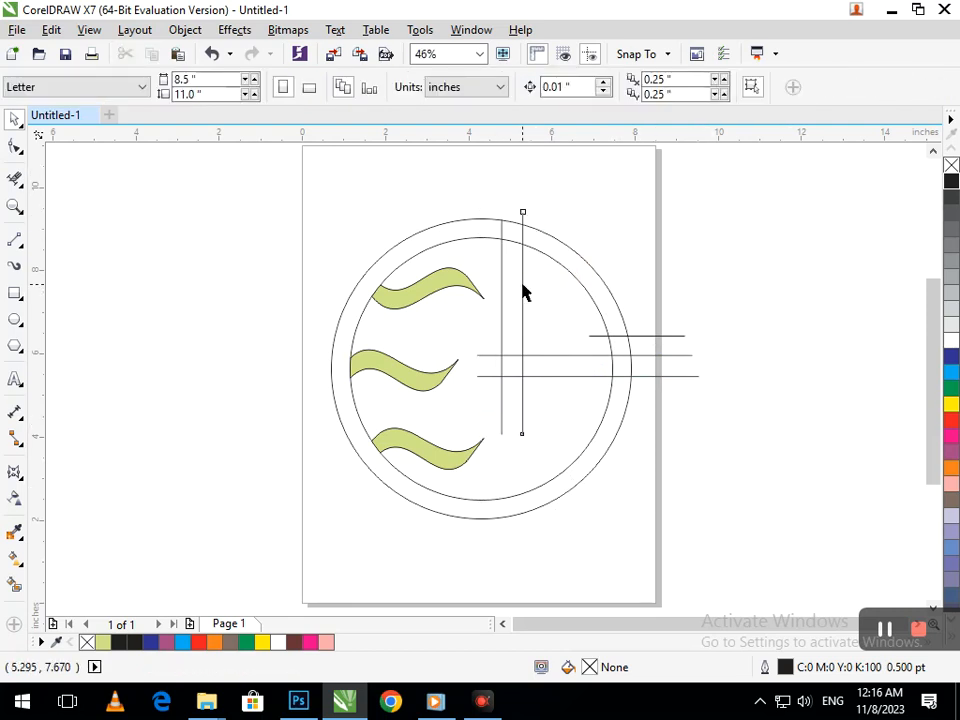
left_click(521, 290)
left_click(500, 316, "shift")
left_click_drag(511, 438, 520, 541)
left_click(567, 521)
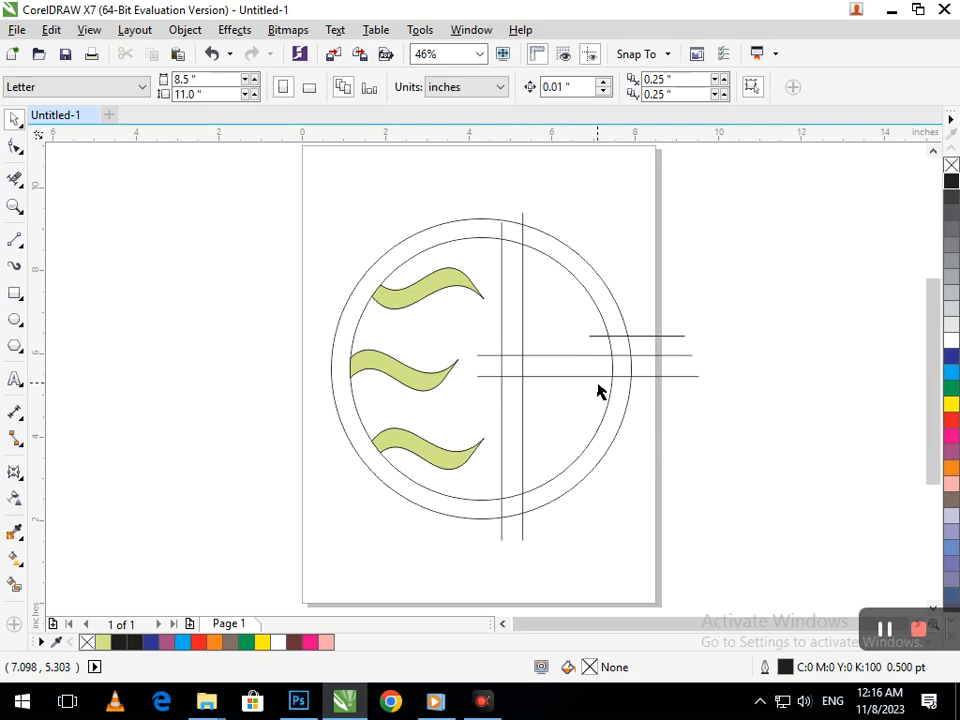
Place a copy of the lower long horizontal line further down across the circles at about Y 4.09 in
left_click_drag(560, 376, 561, 434)
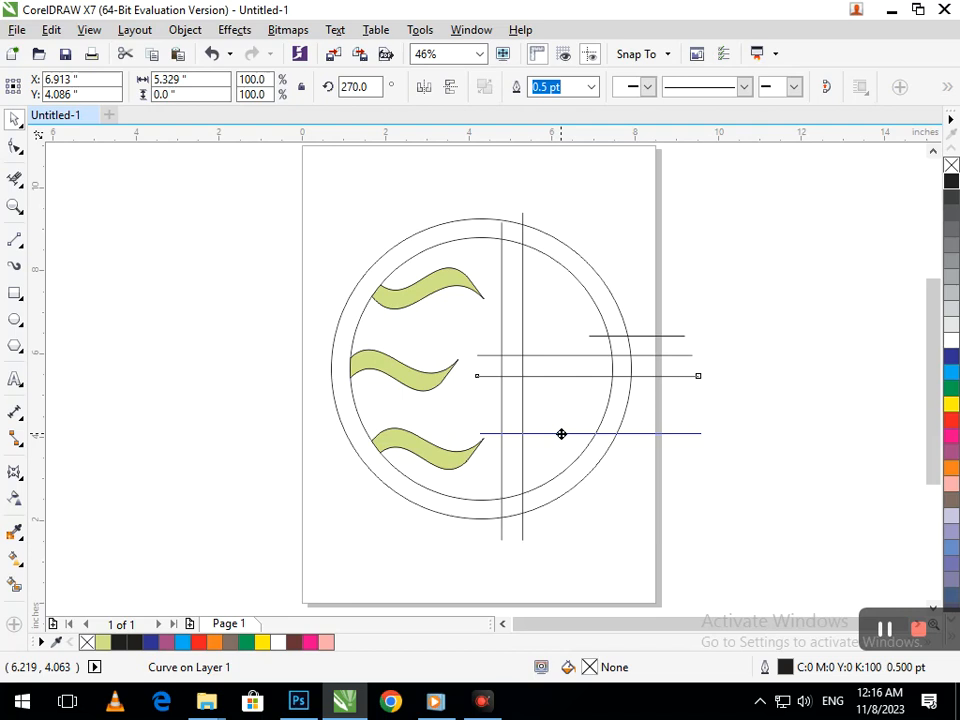
left_click_drag(560, 440, 561, 440)
key("Escape")
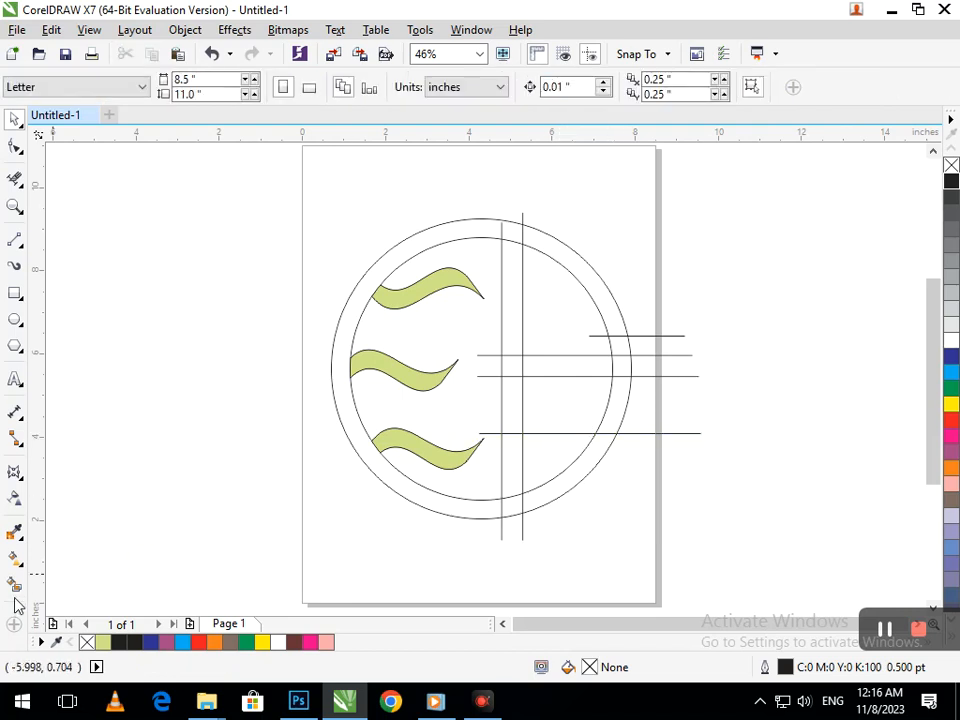
Smart Fill the lower vertical bar and the right ring, up to the upper long horizontal line, with light green (C:20 M:0 Y:60 K:0)
left_click(14, 585)
left_click(508, 505)
left_click(508, 482)
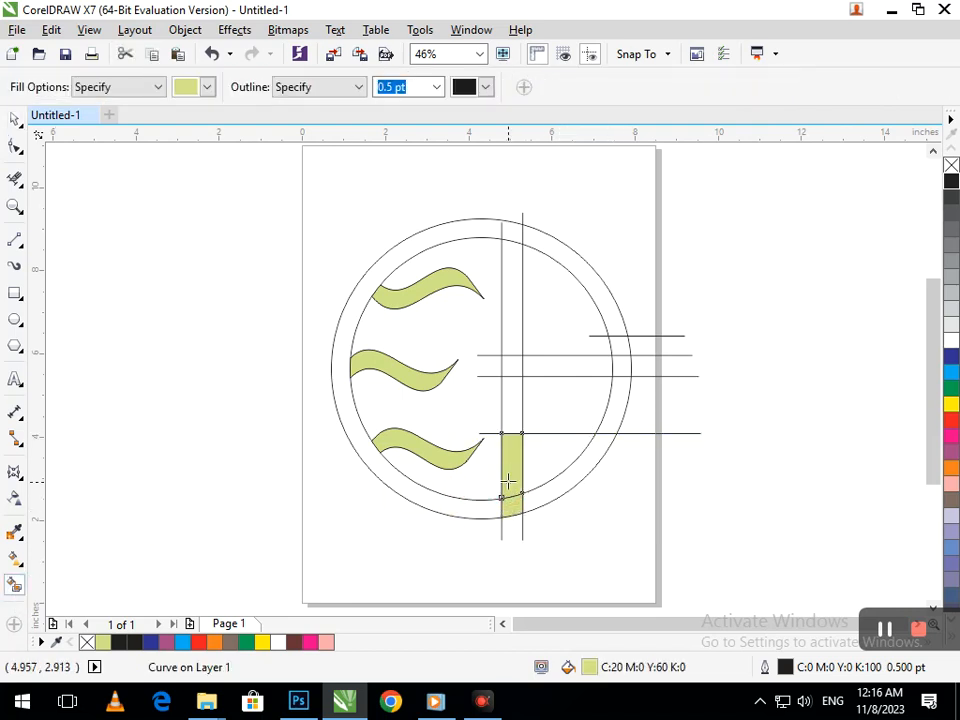
left_click(553, 482)
left_click(615, 392)
left_click(615, 366)
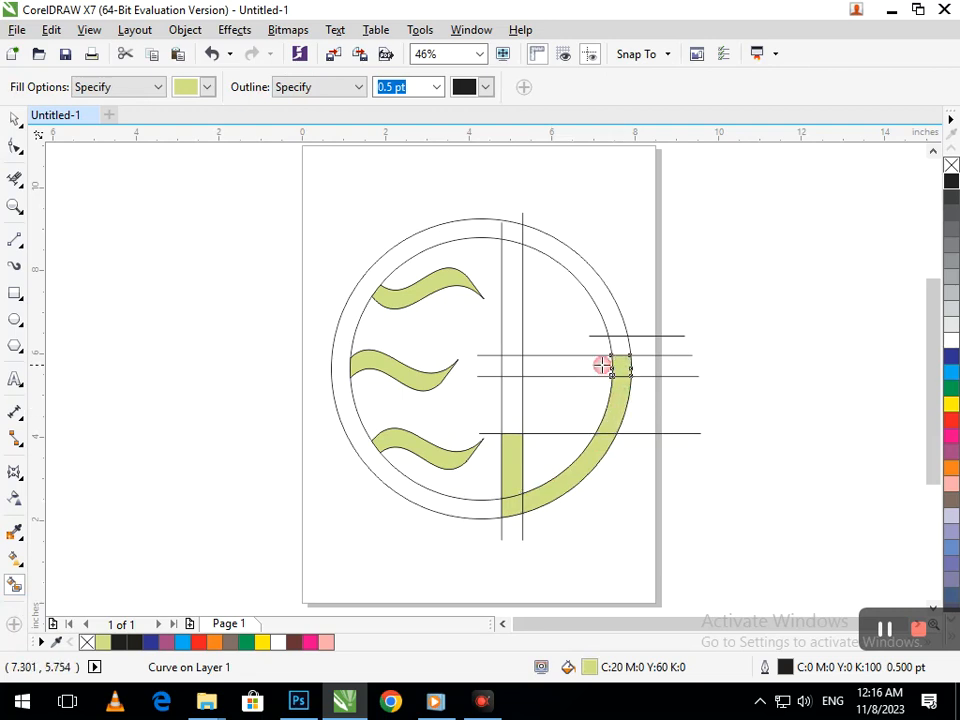
Smart Fill the horizontal bar, the upper vertical bar and the upper-right ring section with the same light green
left_click(546, 366)
left_click(512, 405)
left_click(508, 336)
left_click(563, 299)
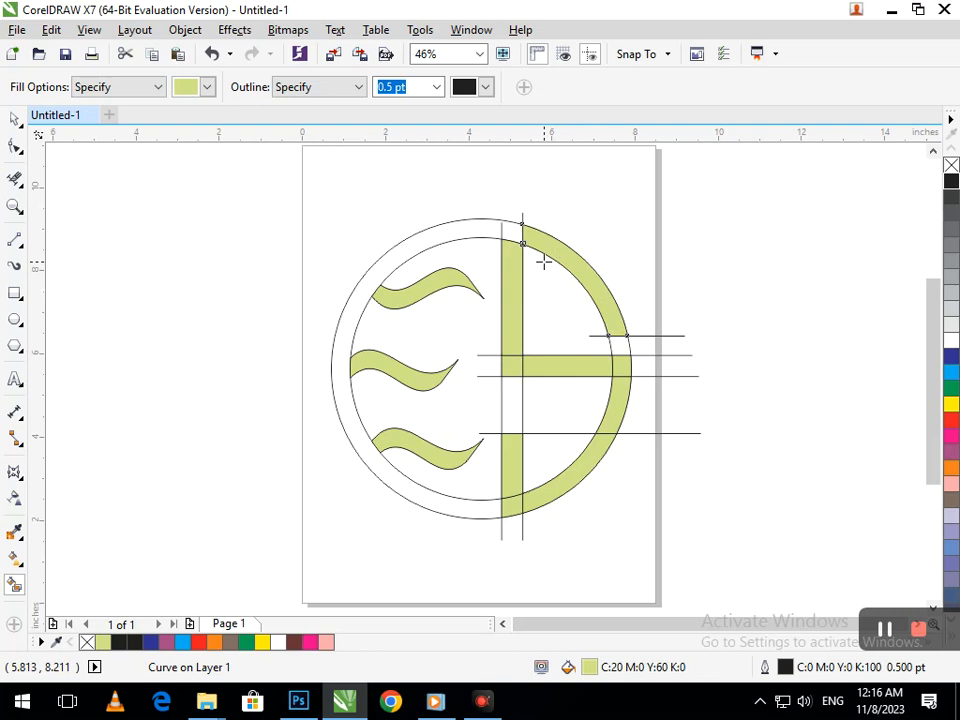
left_click(510, 232)
key("ctrl+z")
Extend the left vertical line's upper end above the outer circle with the Shape tool
left_click(15, 146)
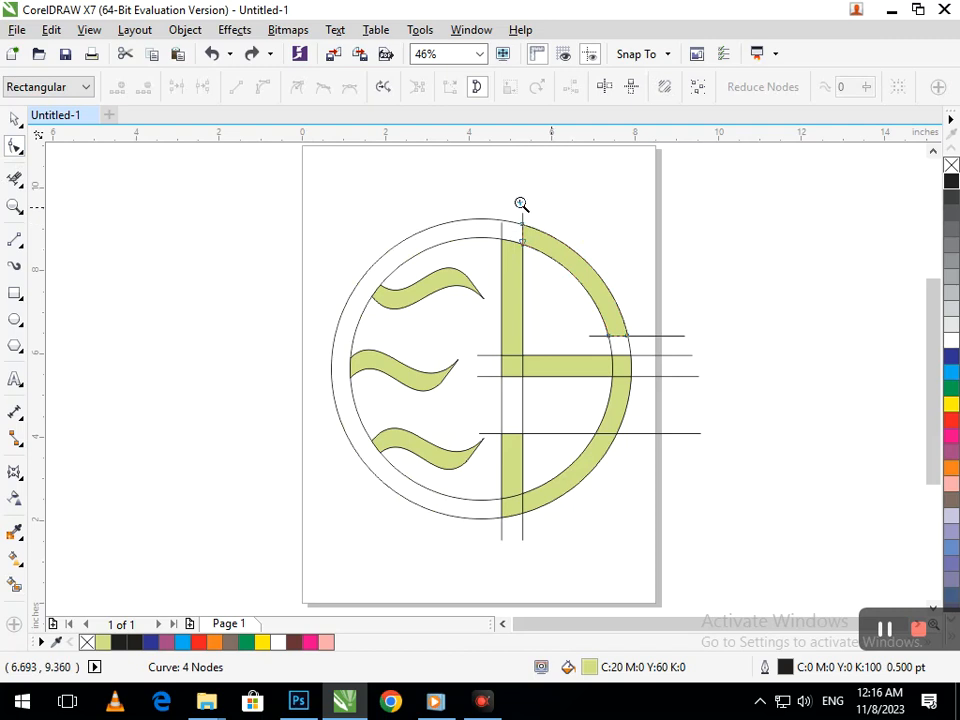
scroll(521, 204, "up", 4)
left_click(349, 305)
left_click(349, 300)
left_click_drag(348, 294, 347, 245)
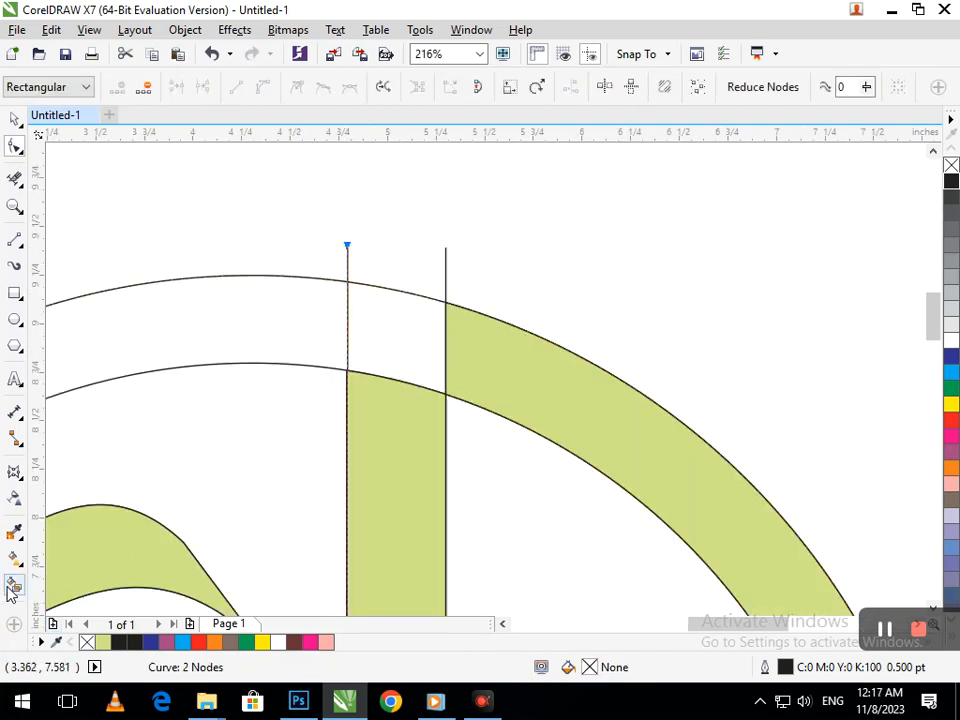
Try to Smart Fill the ring section between the two vertical lines at the top of the circles
left_click(15, 585)
left_click(371, 336)
scroll(388, 331, "down", 4)
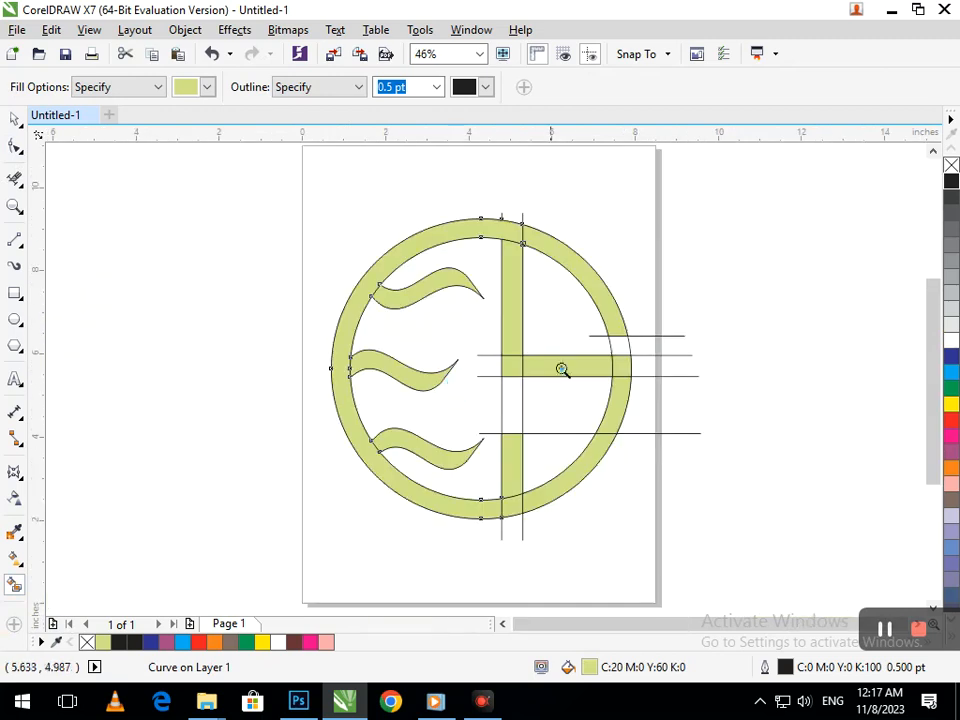
key("ctrl+z")
key("ctrl+shift+z")
key("ctrl+z")
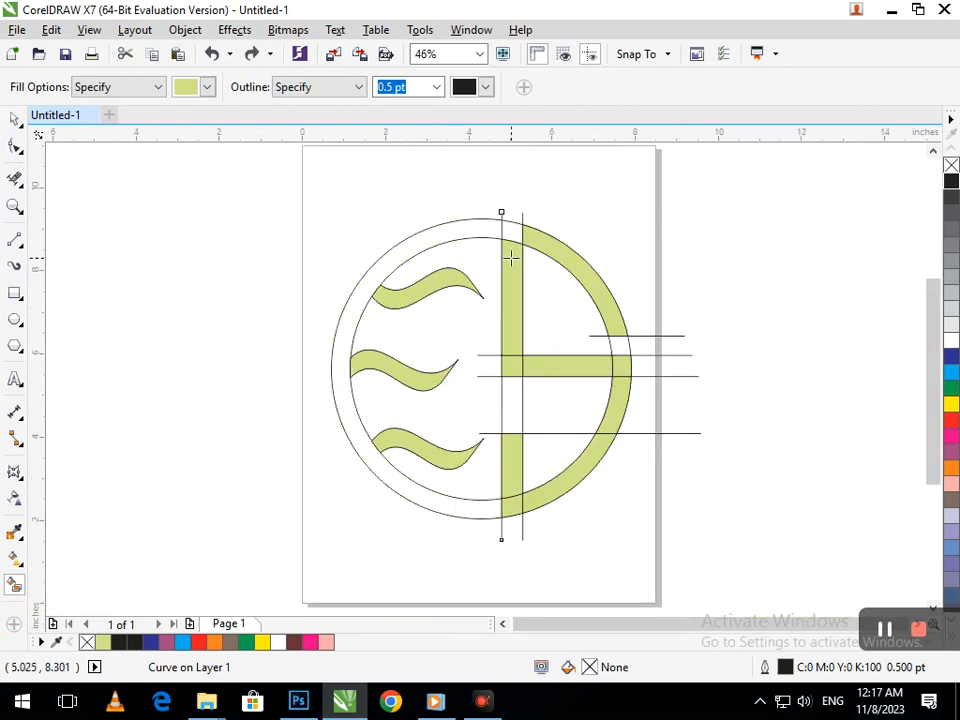
Move the horizontal bar's pieces together with their two long guide lines down about 0.3 in
left_click(17, 121)
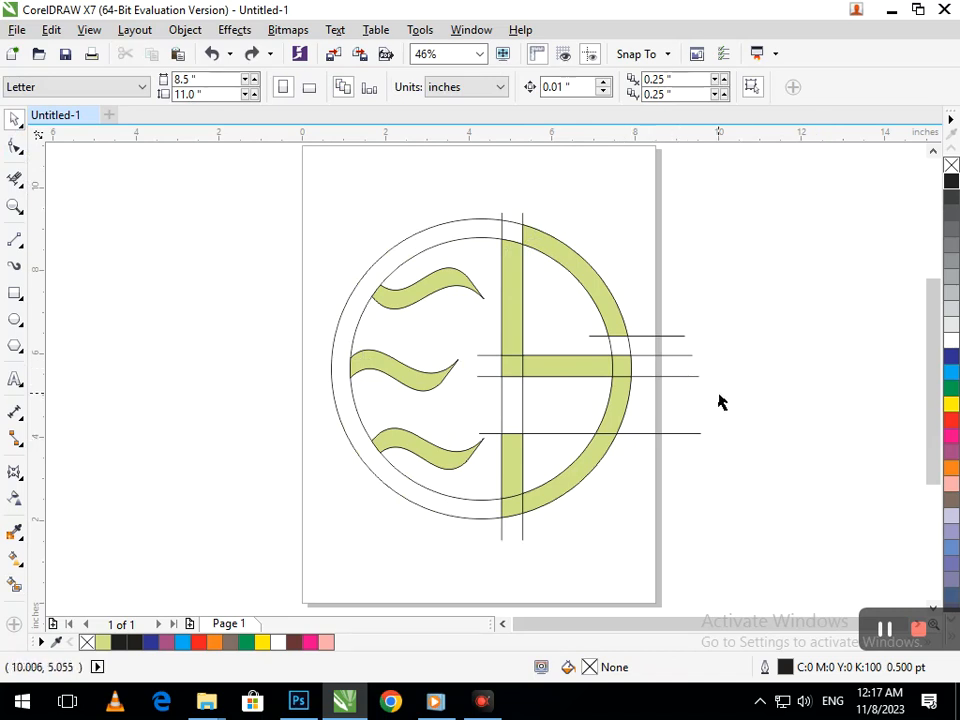
left_click_drag(718, 395, 434, 350)
left_click_drag(491, 358, 491, 370)
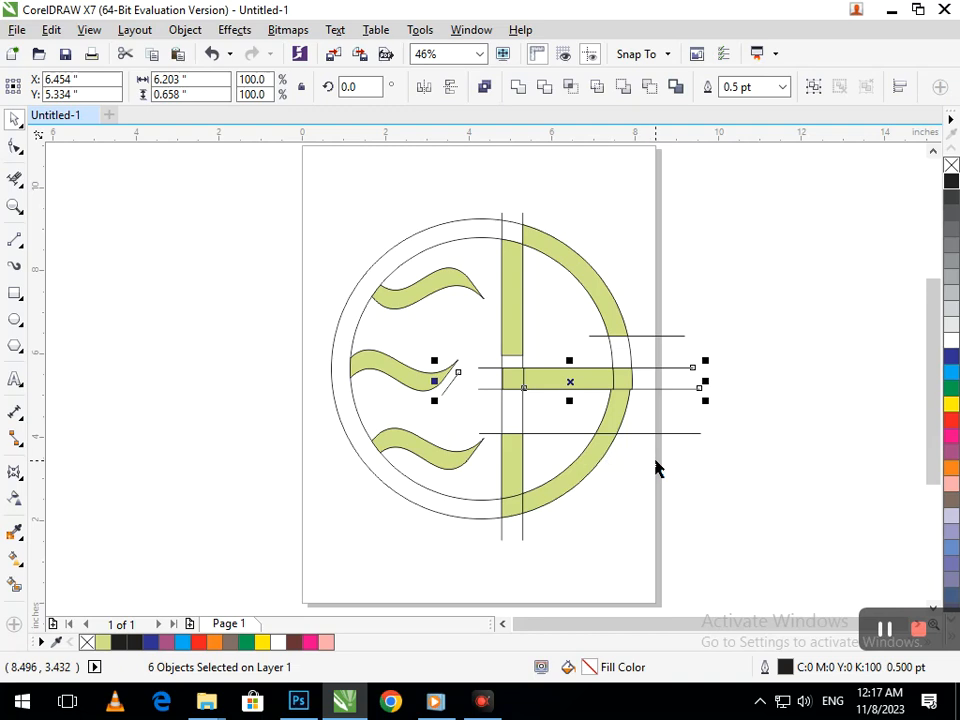
Place a copy of the short horizontal line above the original across the right ring, at about Y 7.06 in
left_click_drag(652, 338, 641, 309)
right_click(641, 309)
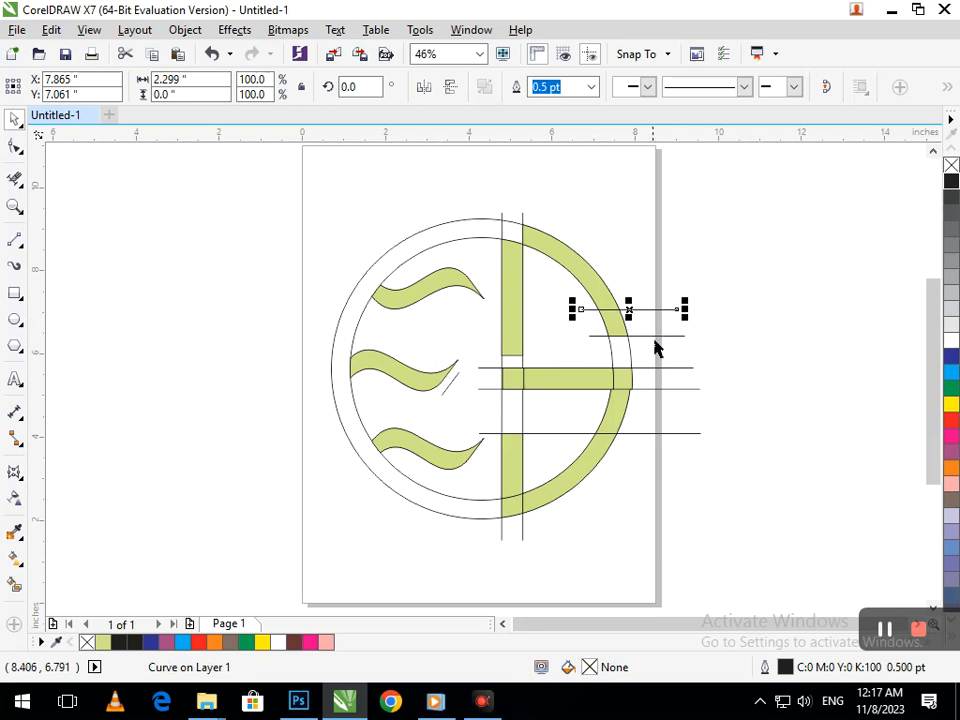
key("Escape")
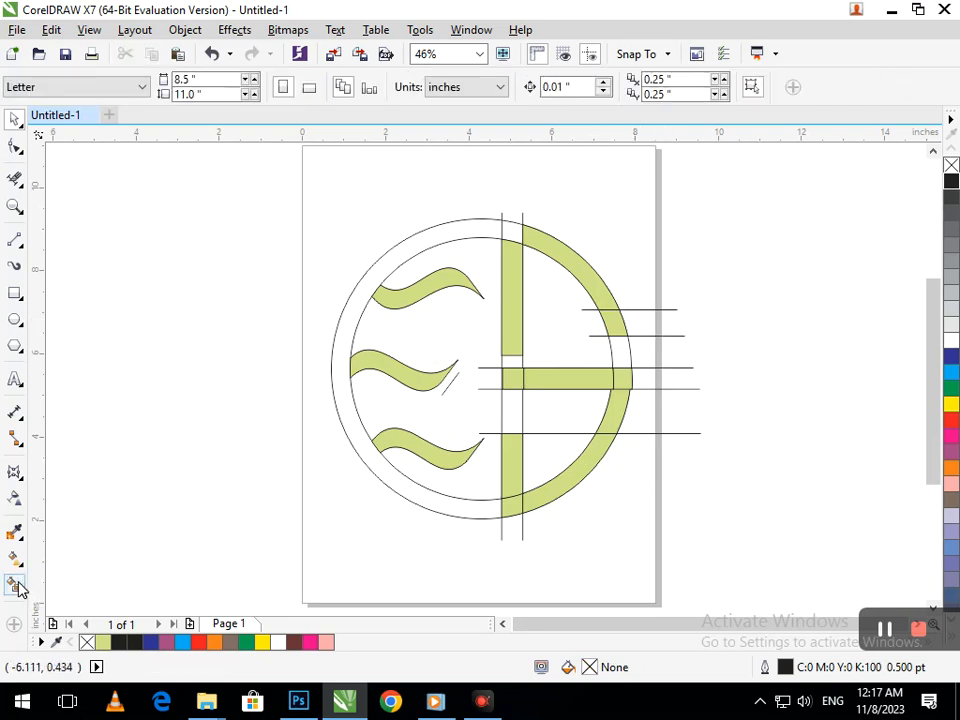
left_click(14, 584)
left_click(24, 121)
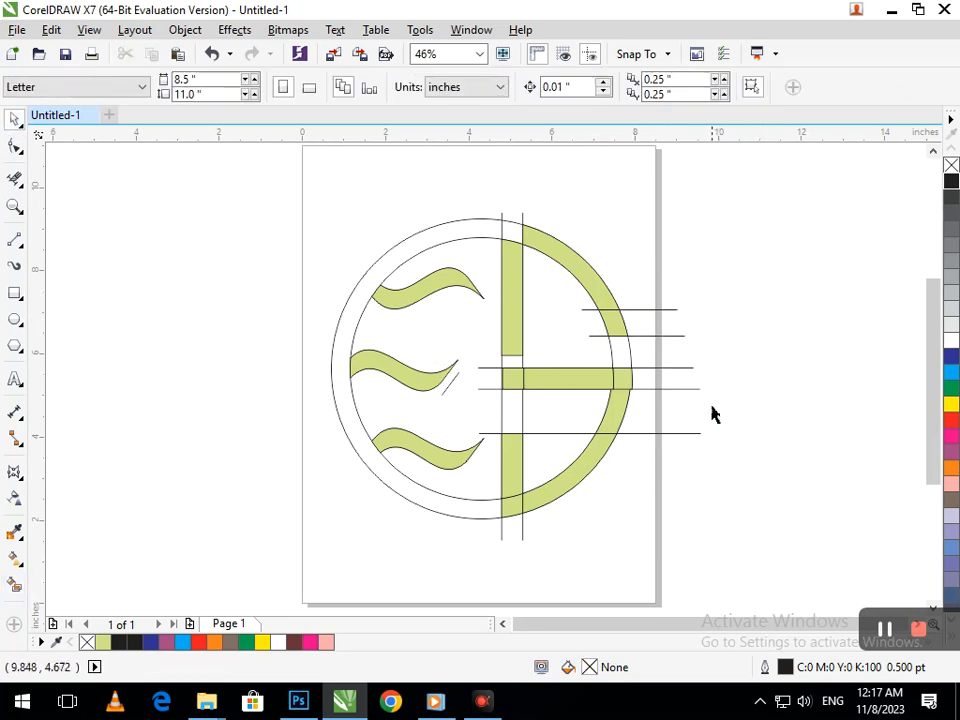
Delete the horizontal bar's end piece over the right ring and nudge the remaining bar 0.04 in to the left
left_click_drag(627, 379, 714, 377)
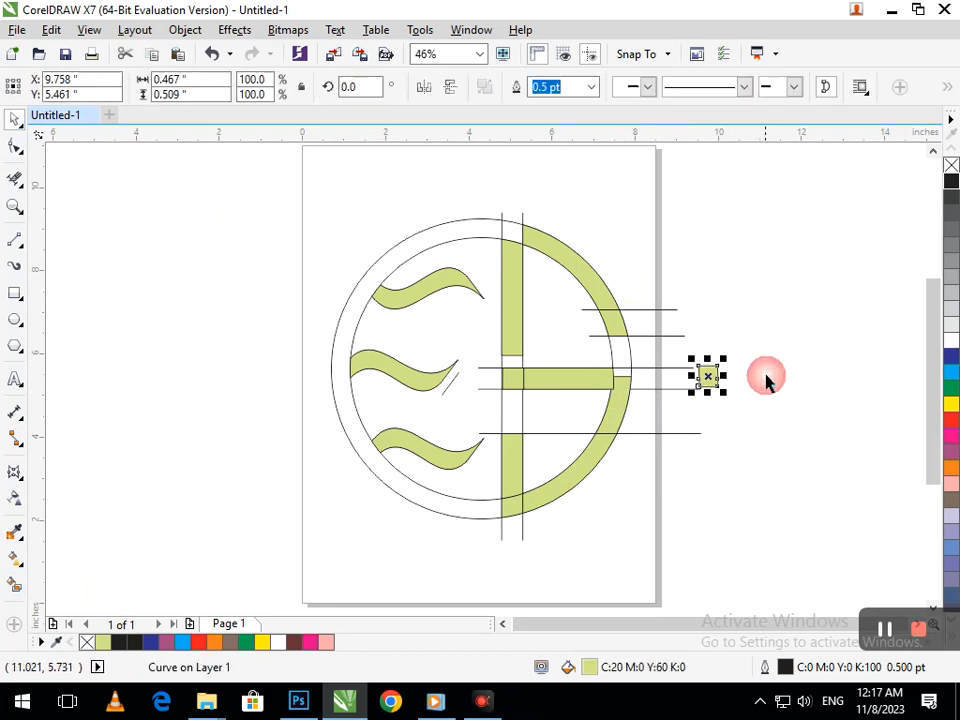
key("Delete")
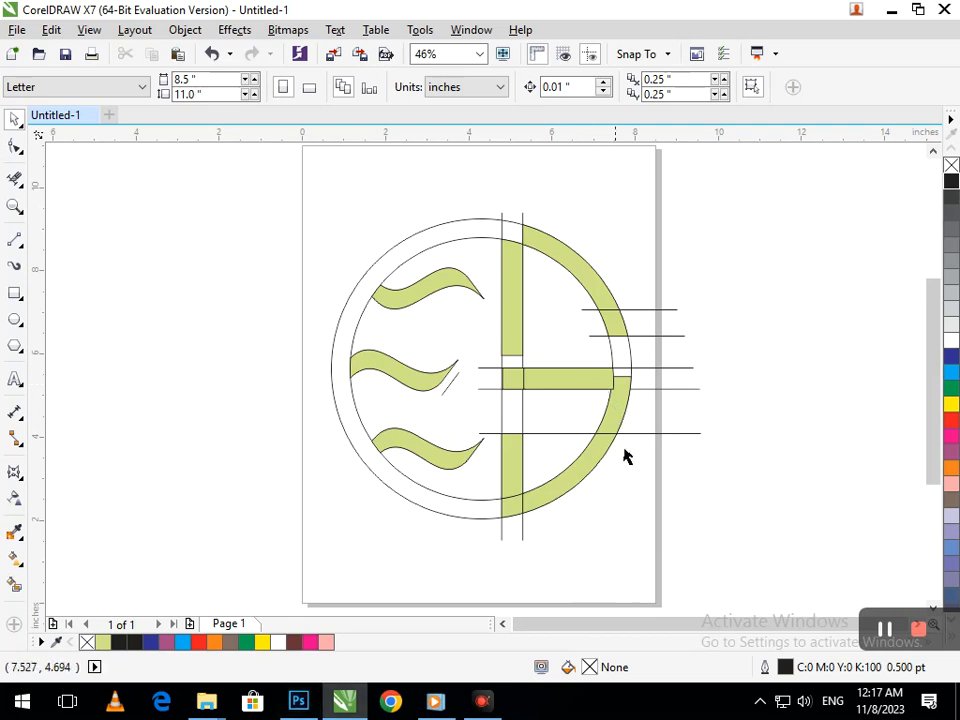
left_click(581, 390)
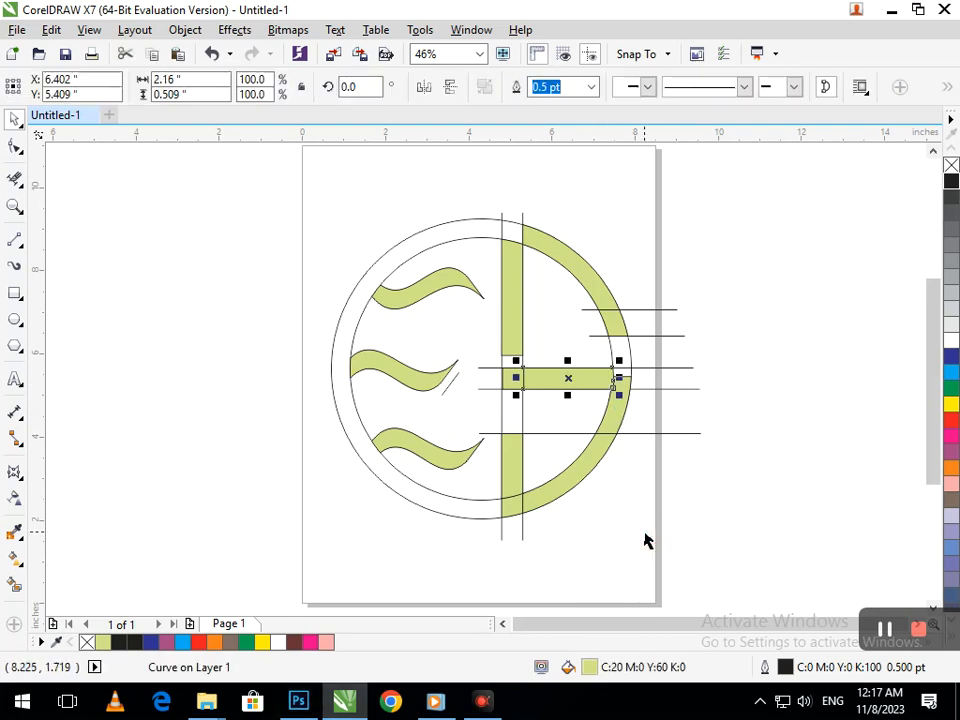
key("Left")
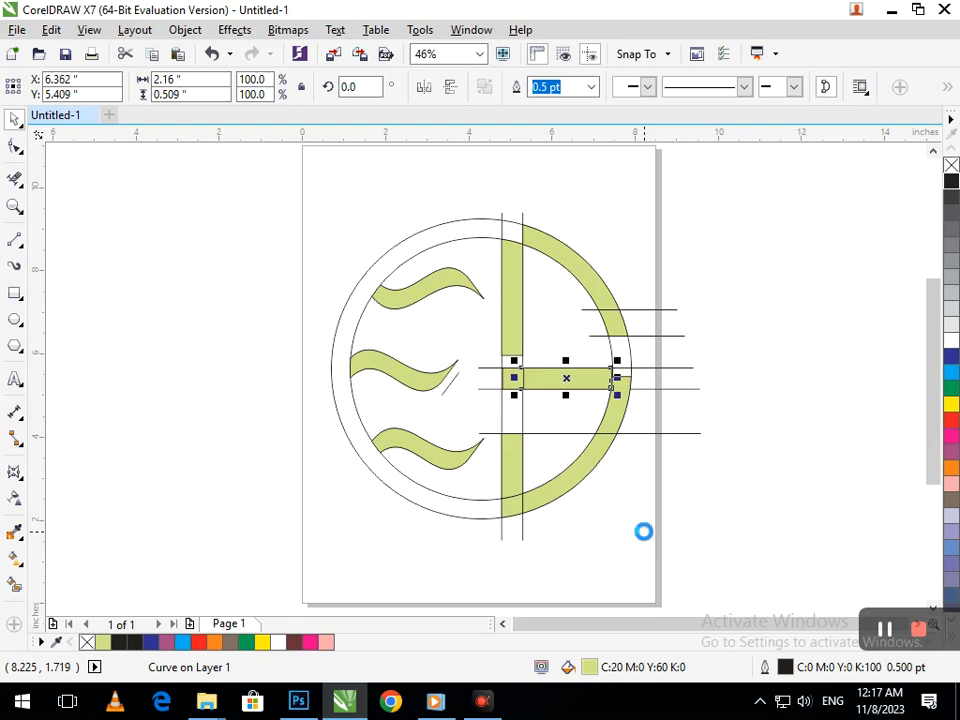
left_click(645, 532)
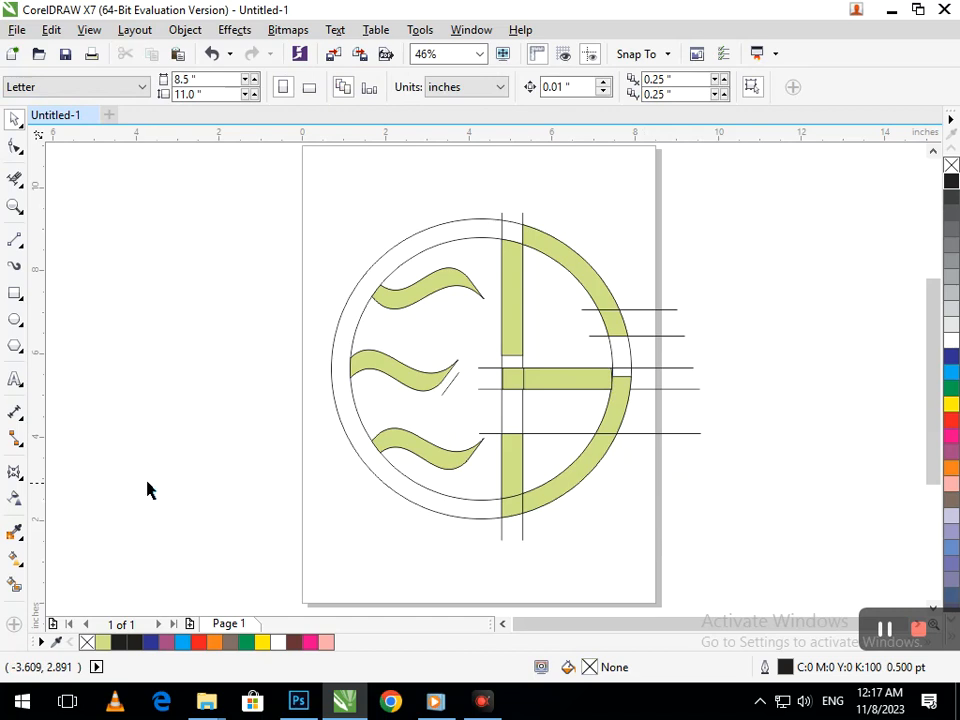
Smart Fill the small gap below the upper vertical bar and the gap in the right ring beside the horizontal bar
left_click(14, 585)
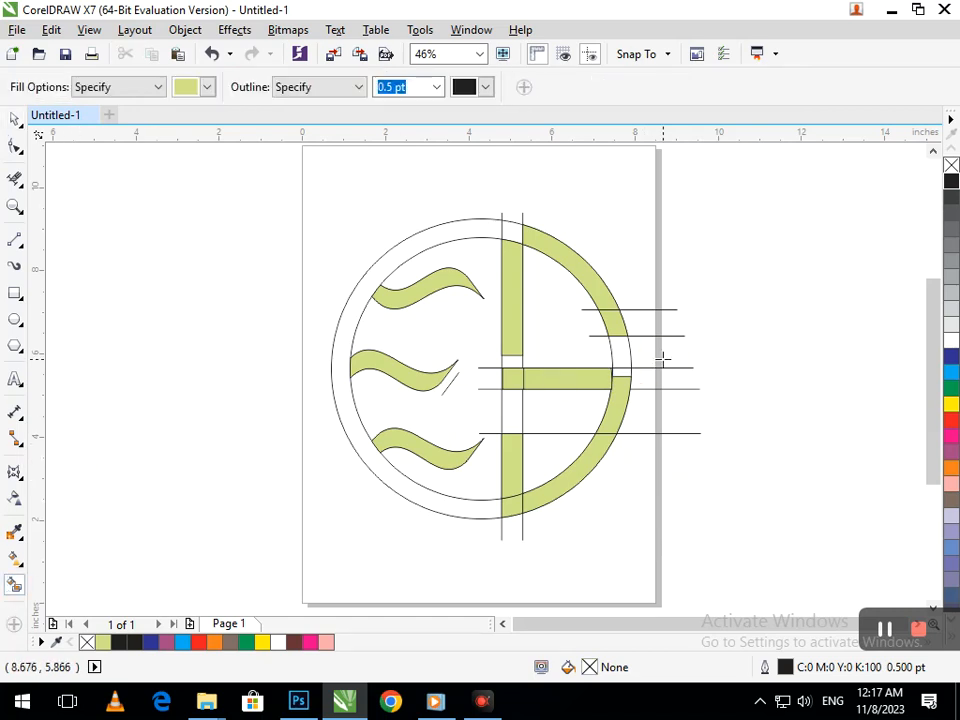
left_click(499, 236)
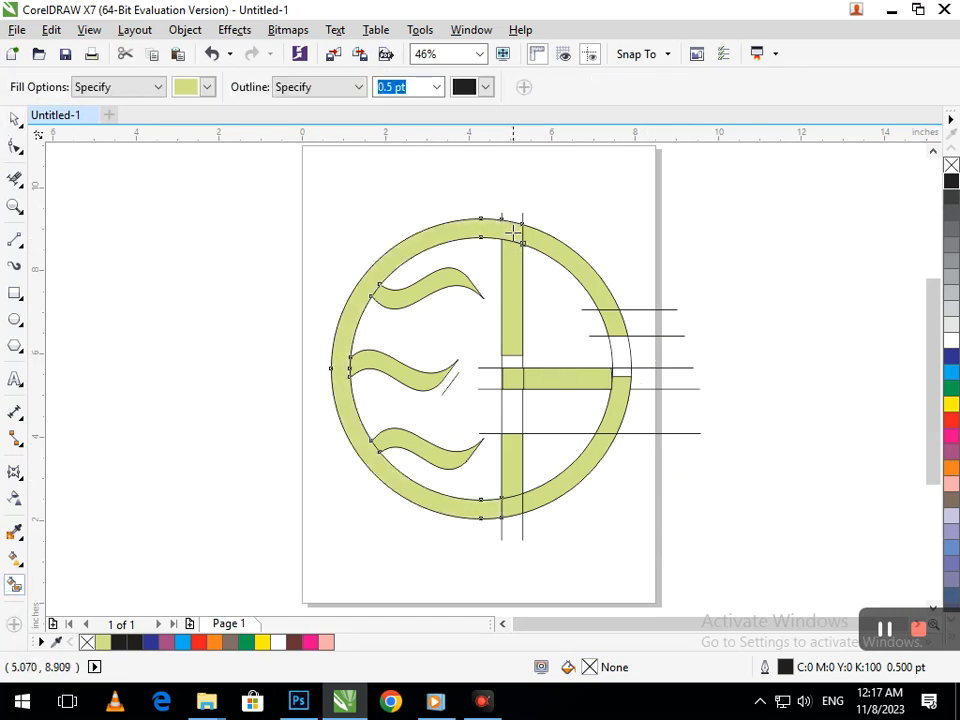
key("ctrl+z")
left_click(512, 362)
left_click(621, 372)
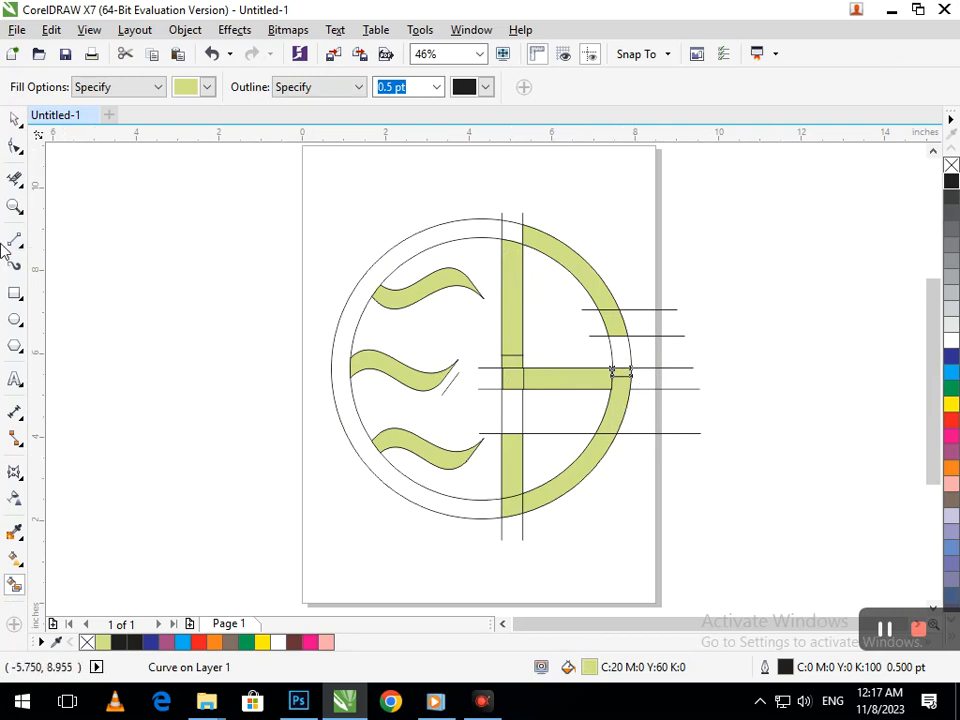
Delete the two long vertical guide lines
left_click(14, 119)
left_click(240, 390)
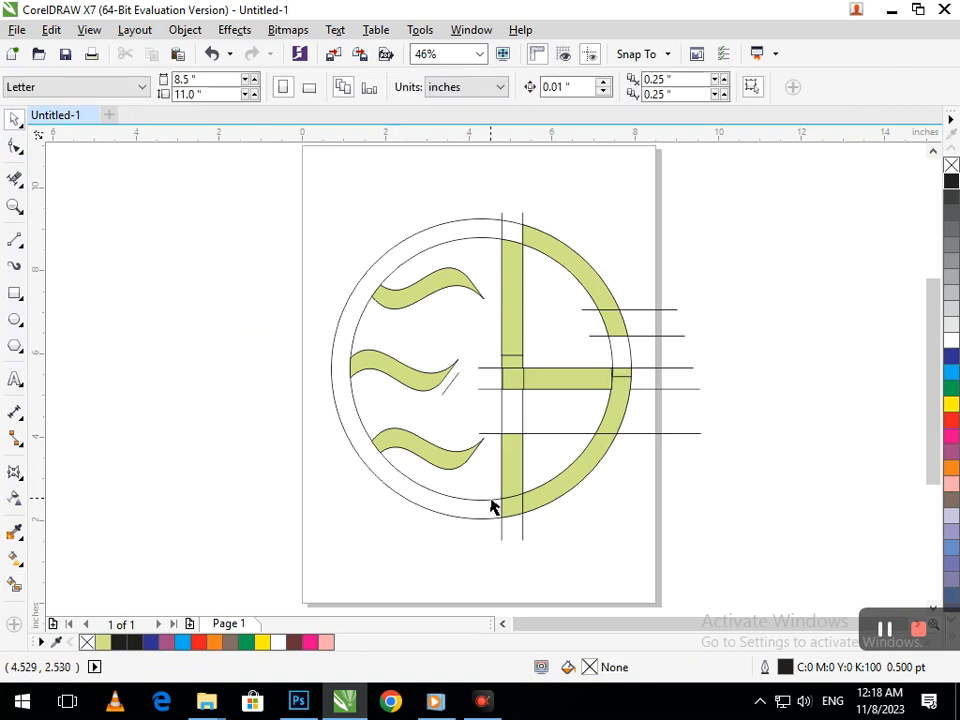
left_click(521, 525)
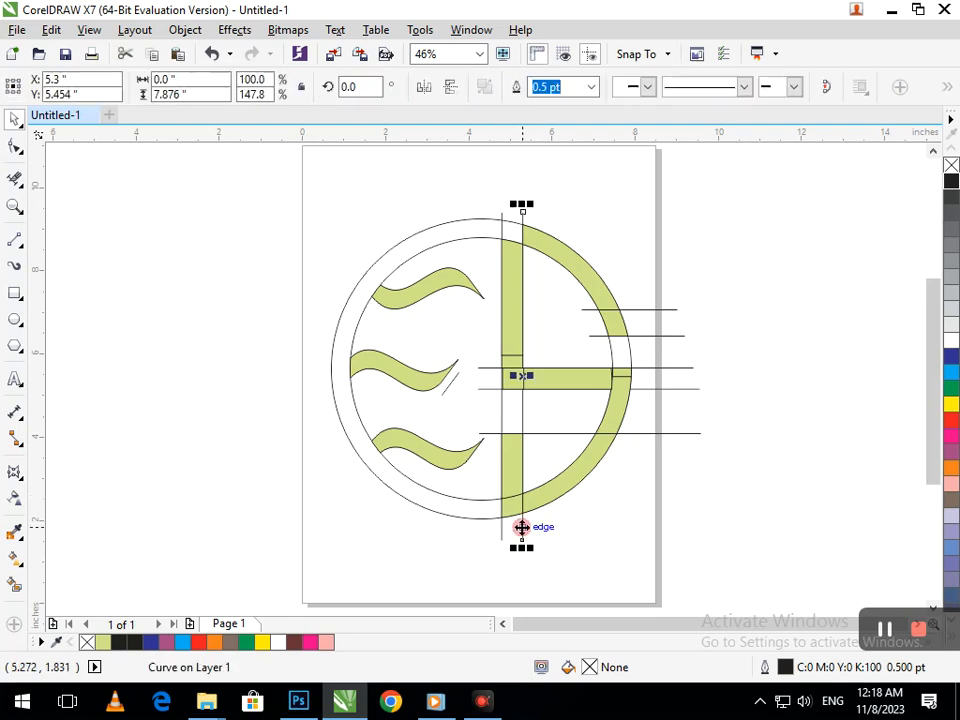
left_click(506, 543)
left_click(502, 538)
key("Delete")
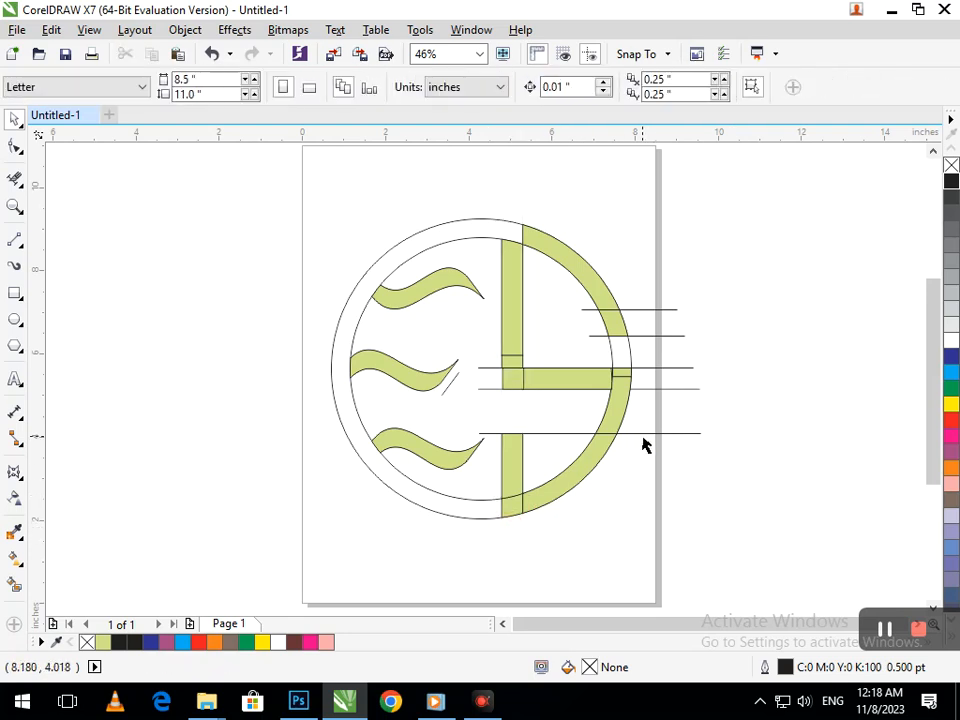
Delete the horizontal guide lines across the right ring, except the long one along the horizontal bar's lower edge
left_click(650, 368)
key("Delete")
left_click(646, 336)
key("Delete")
left_click(643, 311)
key("Delete")
left_click(625, 349)
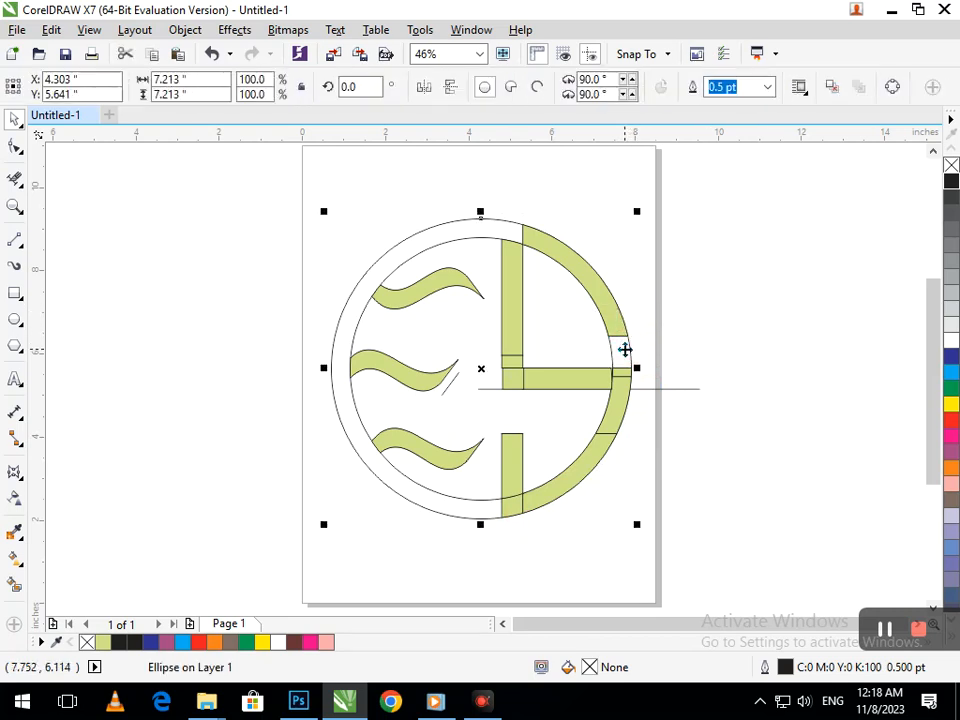
left_click(643, 565)
Draw a 2-point vertical line about 1.76 in long up from the upper bar's left corner and Smart Fill the top ring section light green
left_click(15, 240)
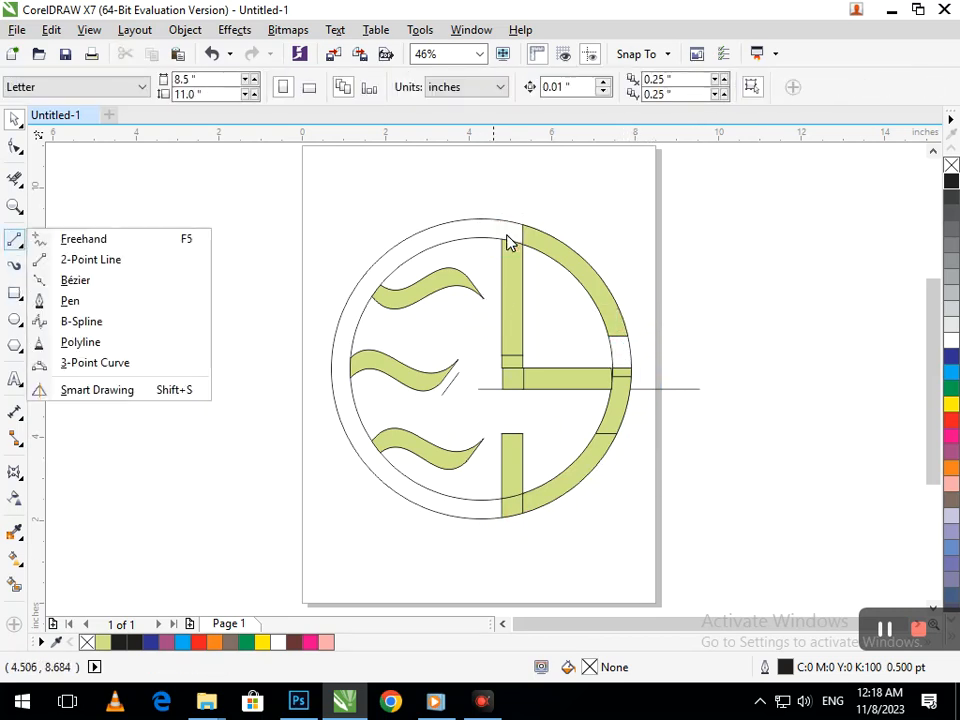
left_click(90, 259)
left_click_drag(502, 244, 501, 171)
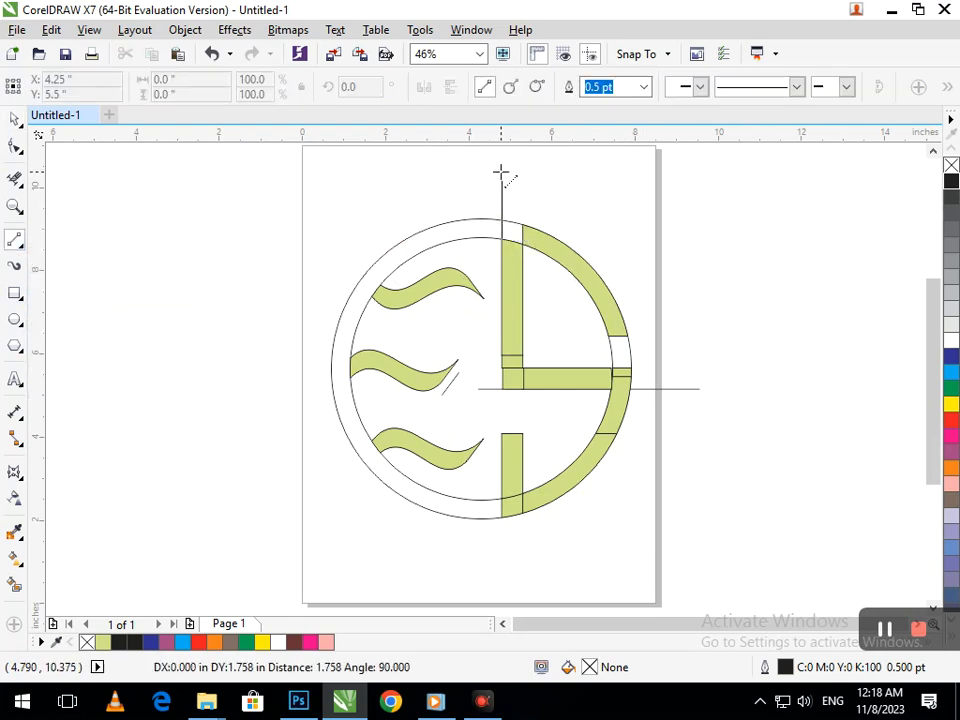
left_click(14, 584)
left_click(517, 232)
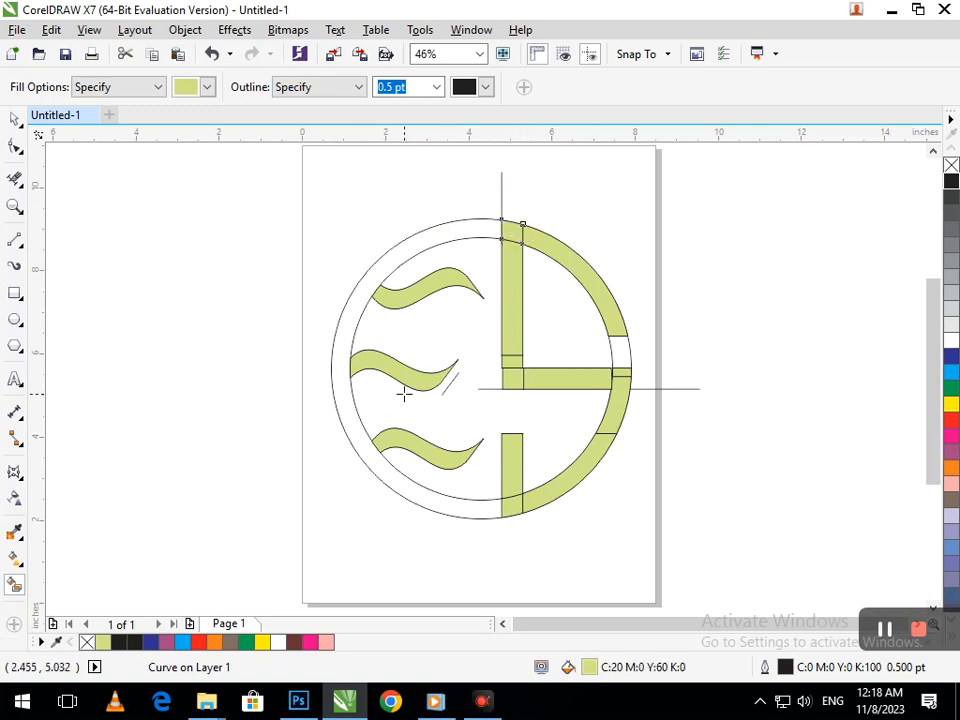
Draw two diagonal 2-point lines, each about 0.6 in long, outward from the top and bottom waves and Smart Fill the ring between them light green
left_click(14, 240)
scroll(341, 270, "up", 3)
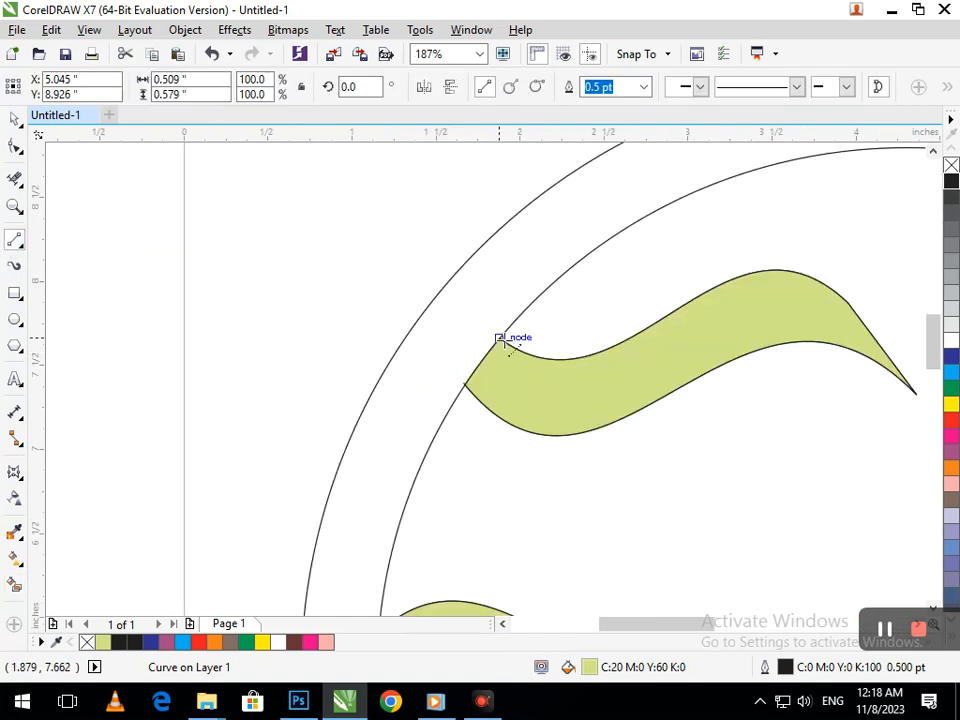
left_click_drag(499, 338, 437, 265)
scroll(349, 448, "down", 3)
scroll(424, 471, "up", 4)
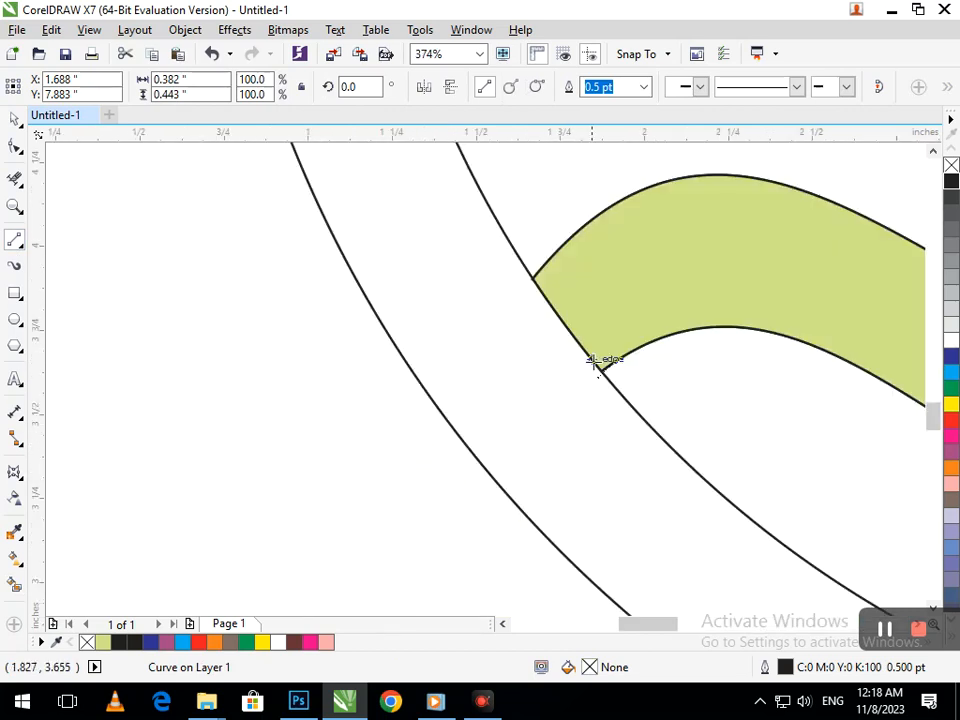
left_click_drag(599, 366, 476, 508)
scroll(347, 455, "down", 4)
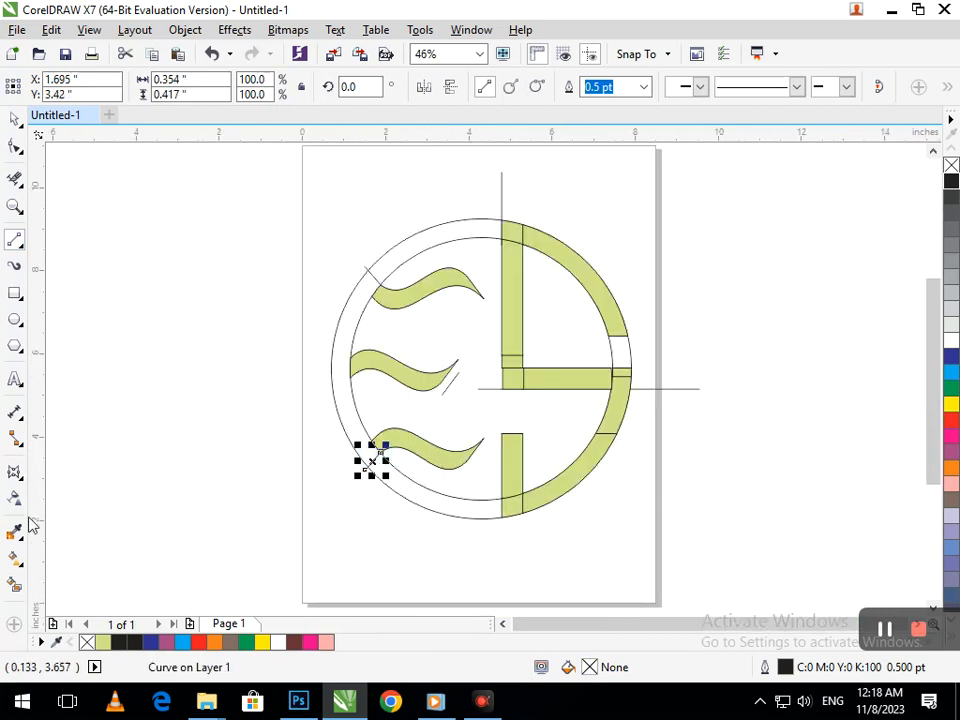
left_click(15, 586)
left_click(345, 408)
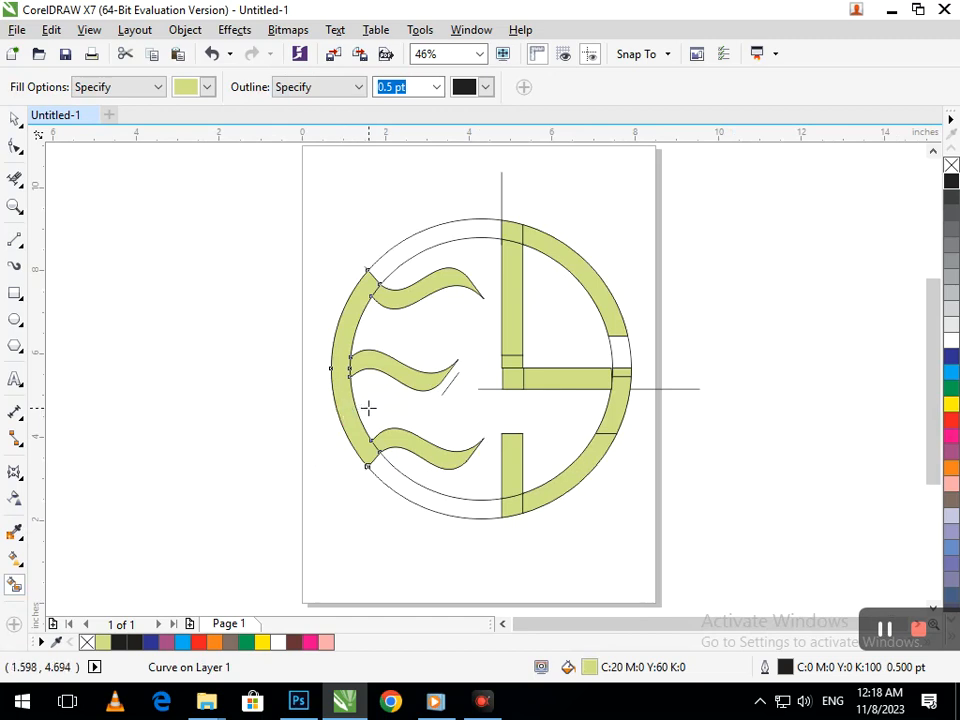
Smart Fill the lower-left and upper-left ring sections up to the vertical bars and colour them dark blue (C100 M100 Y0 K0)
left_click(448, 506)
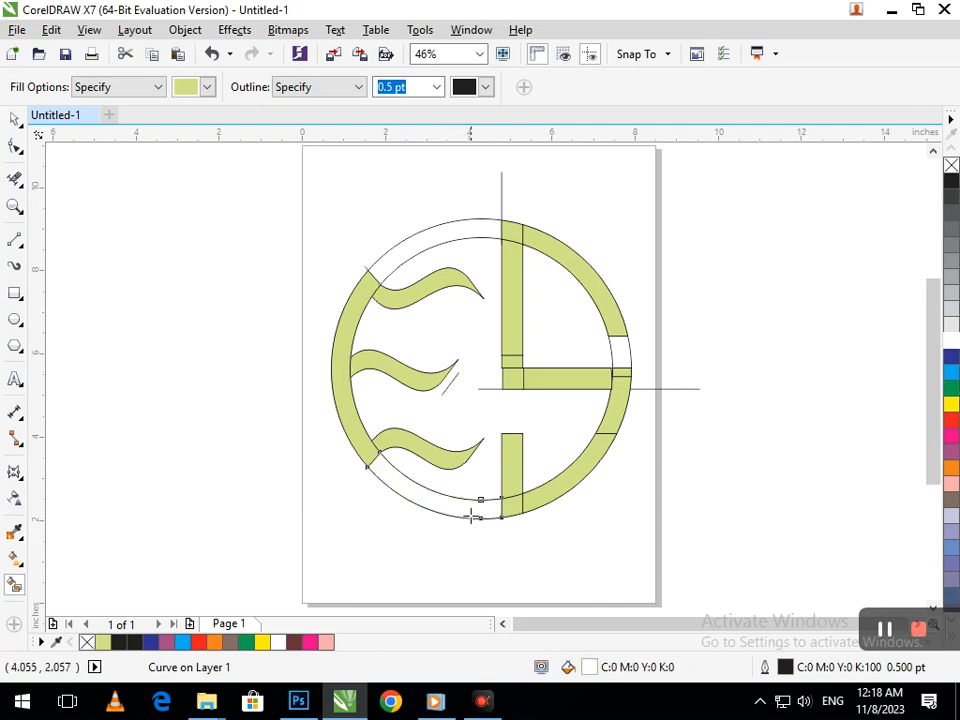
left_click(950, 356)
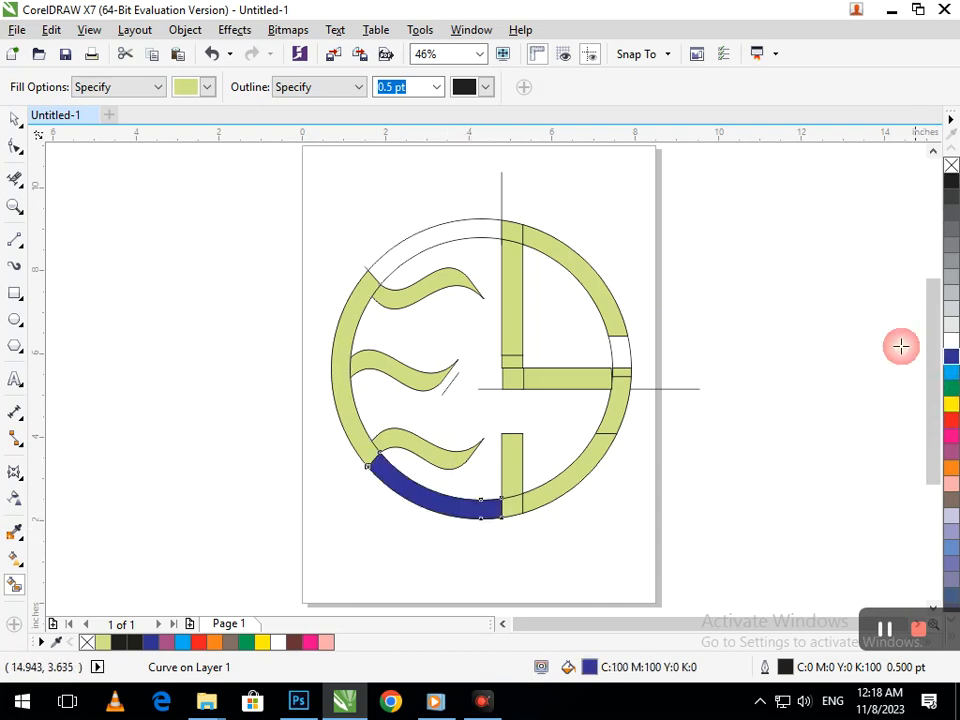
left_click(439, 241)
left_click(950, 360)
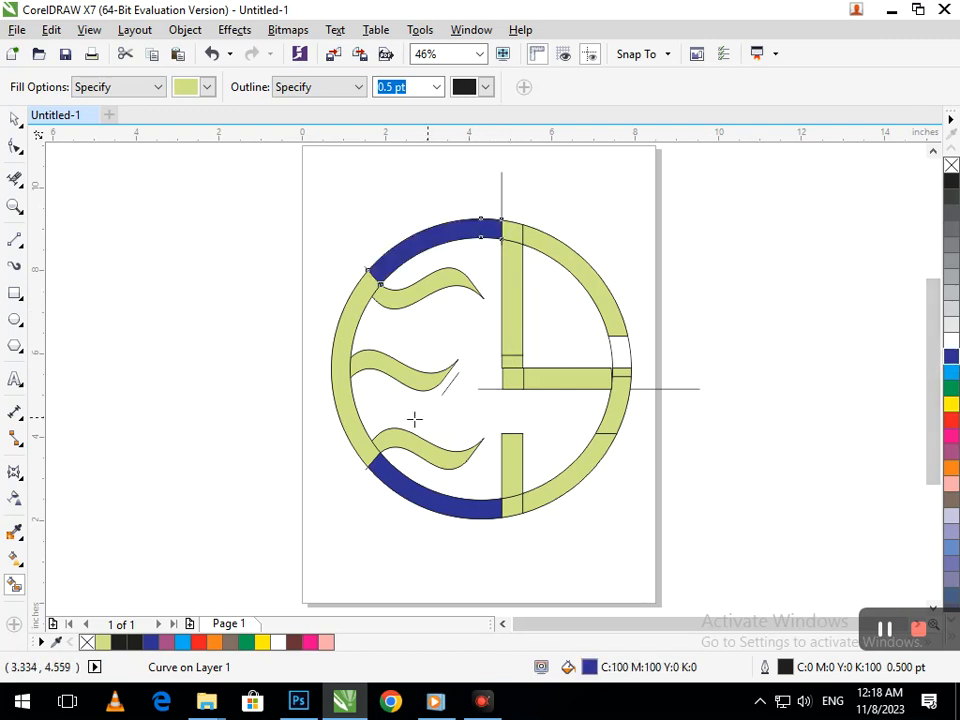
Draw two diagonal 2-point lines, about 1.25 in and 1.34 in long, across the lower and upper dark-blue sections near their left ends
left_click(14, 242)
left_click_drag(390, 464, 367, 500)
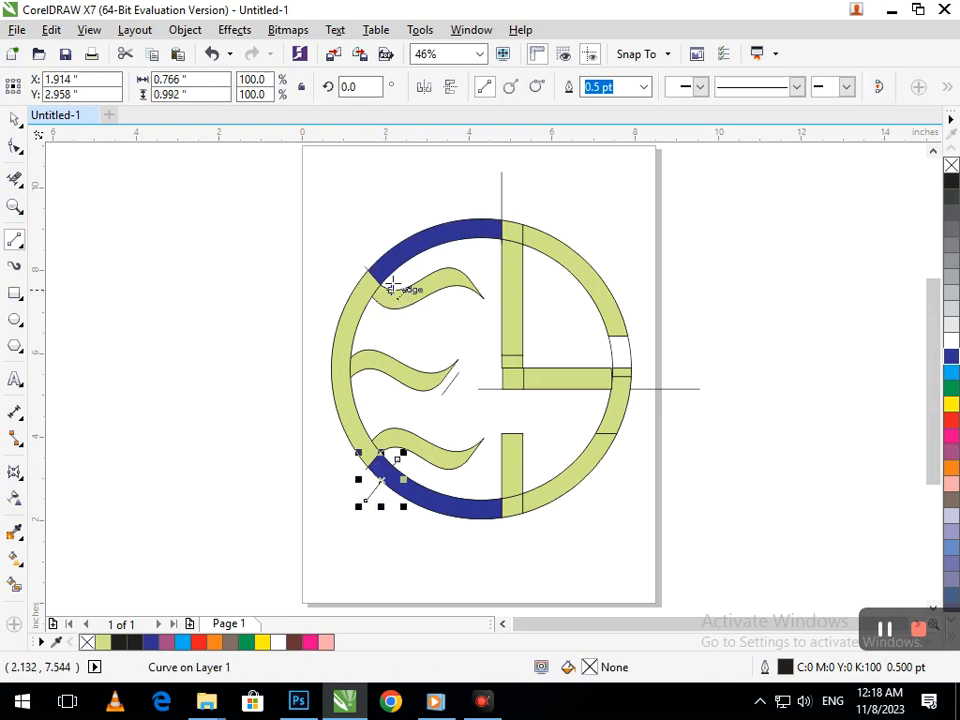
left_click_drag(396, 280, 357, 232)
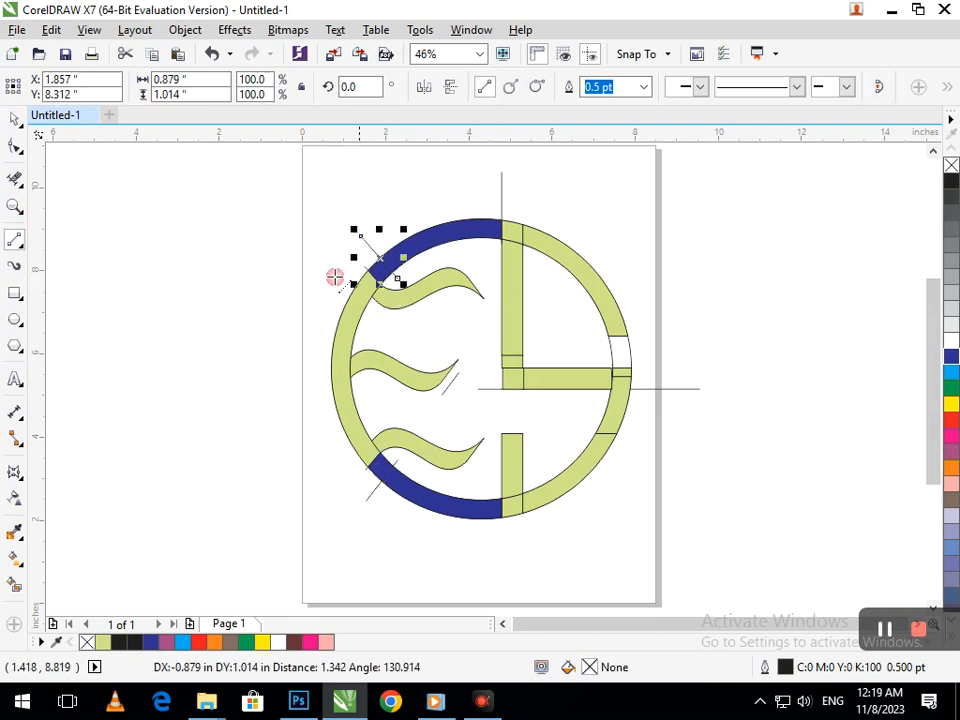
Smart Fill the upper and lower ring sections beyond the new diagonal lines and colour both purple (C20 M80 Y0 K20)
left_click(15, 587)
left_click(450, 506)
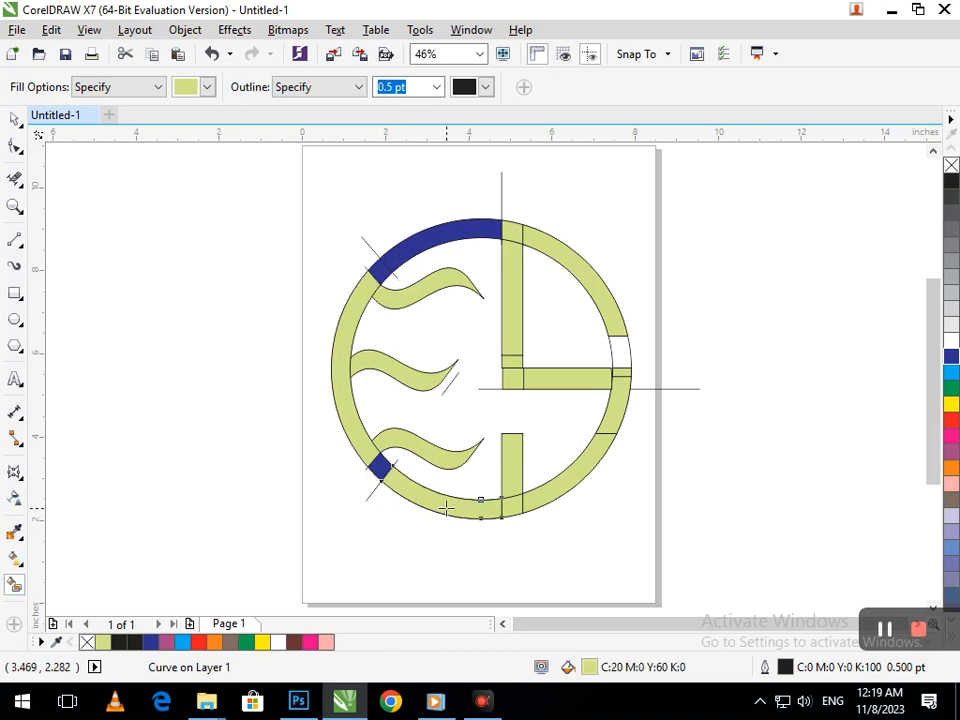
left_click(418, 242)
left_click(952, 452)
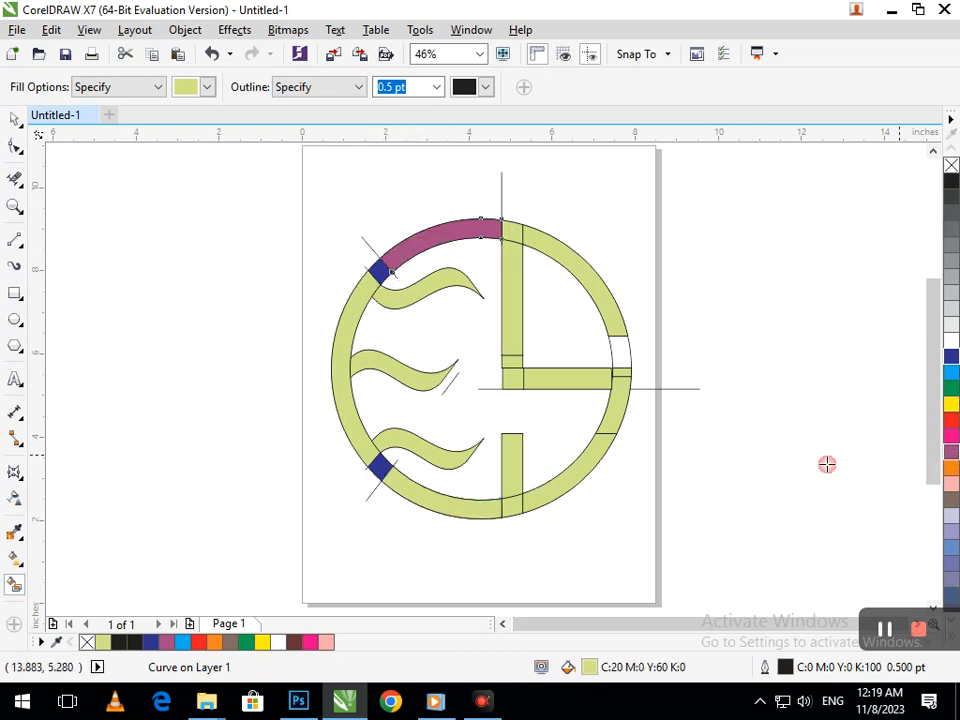
left_click(437, 496)
left_click(951, 452)
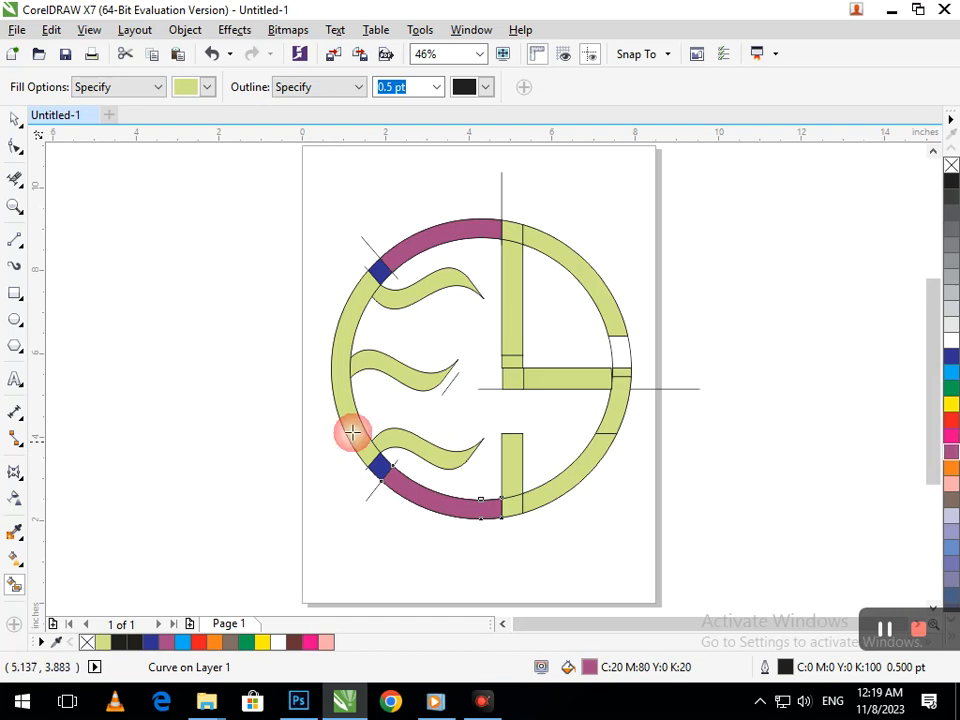
Delete the small dark-blue block at the lower left and the two construction circles
left_click(14, 118)
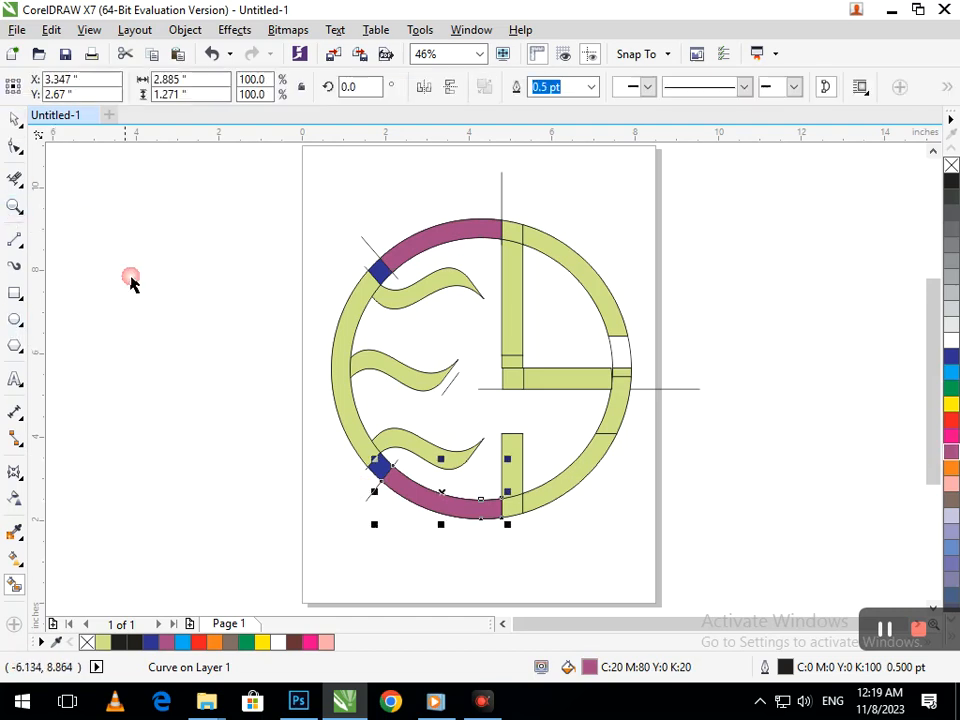
left_click(130, 279)
left_click_drag(380, 470, 323, 505)
key("Delete")
key("Delete")
left_click_drag(376, 478, 333, 502)
key("Delete")
left_click_drag(388, 460, 346, 495)
key("Delete")
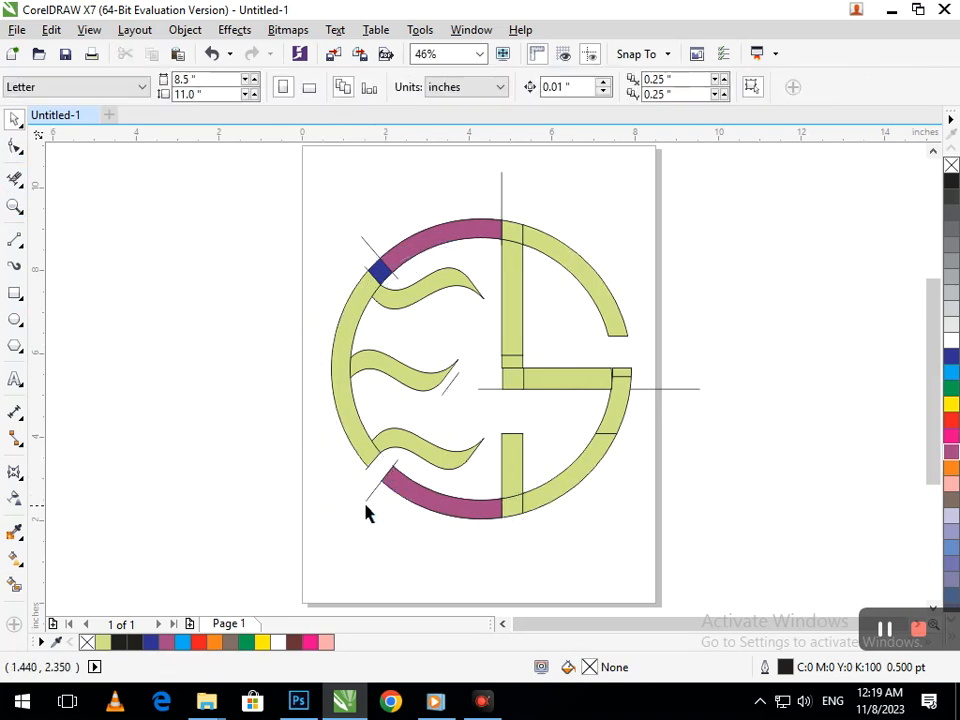
Delete the upper dark-blue block and the remaining construction lines across the ring gaps and along the horizontal bar
left_click(368, 498)
key("Delete")
left_click(381, 268)
key("Delete")
left_click(364, 270)
key("Delete")
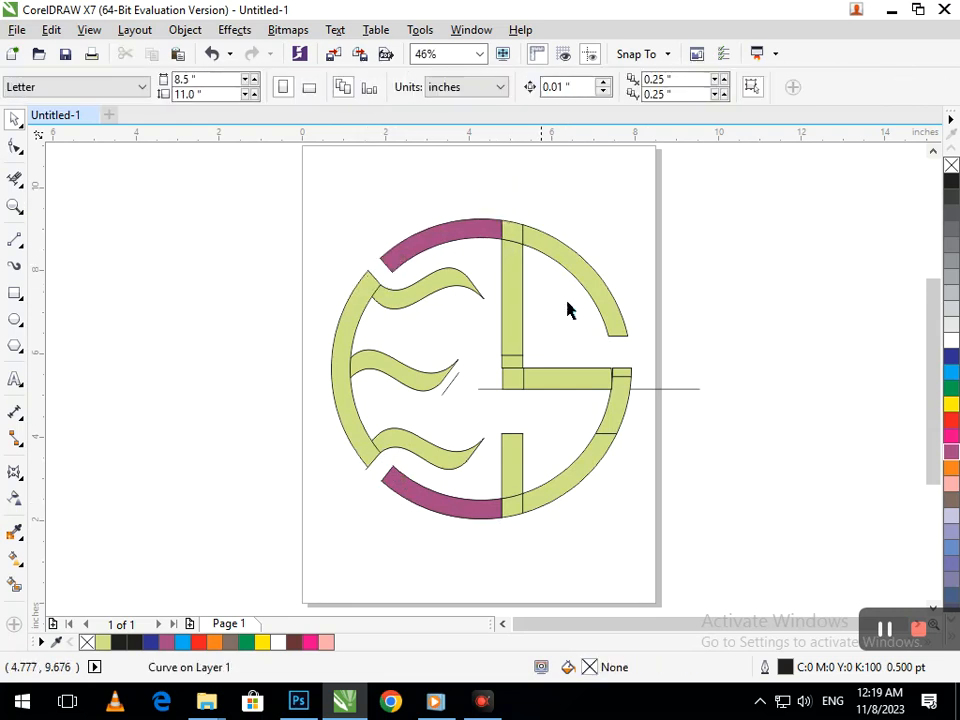
left_click(636, 389)
key("Delete")
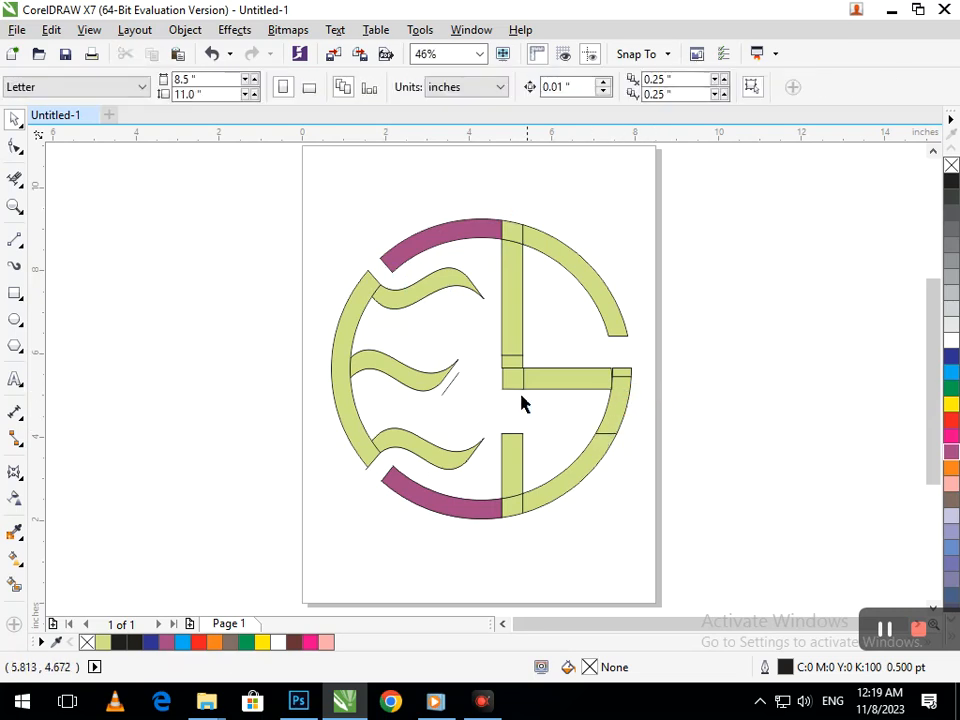
Draw a long vertical 2-point line just left of the vertical bars and Smart Fill the ring arcs left of it light green
left_click(14, 240)
left_click(486, 194)
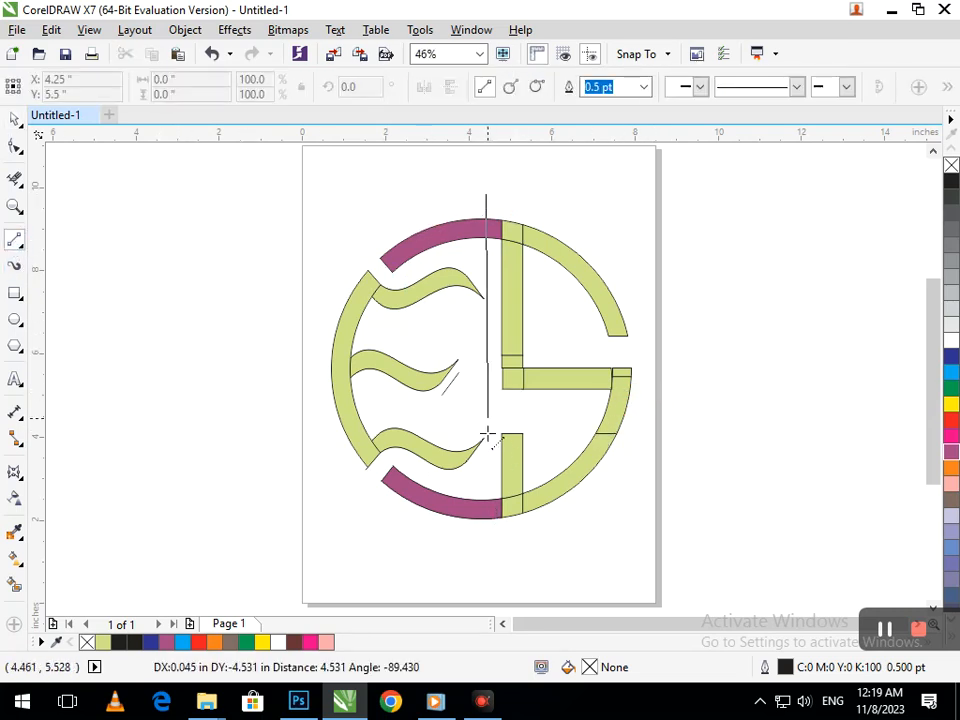
left_click(487, 566)
left_click(14, 584)
left_click(430, 496)
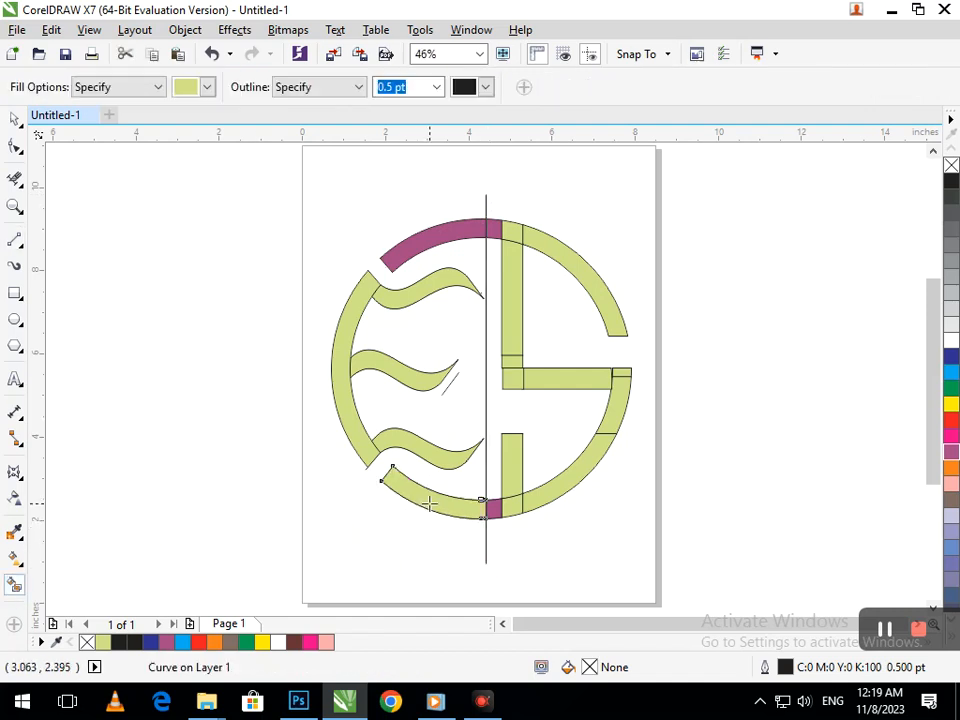
left_click(444, 228)
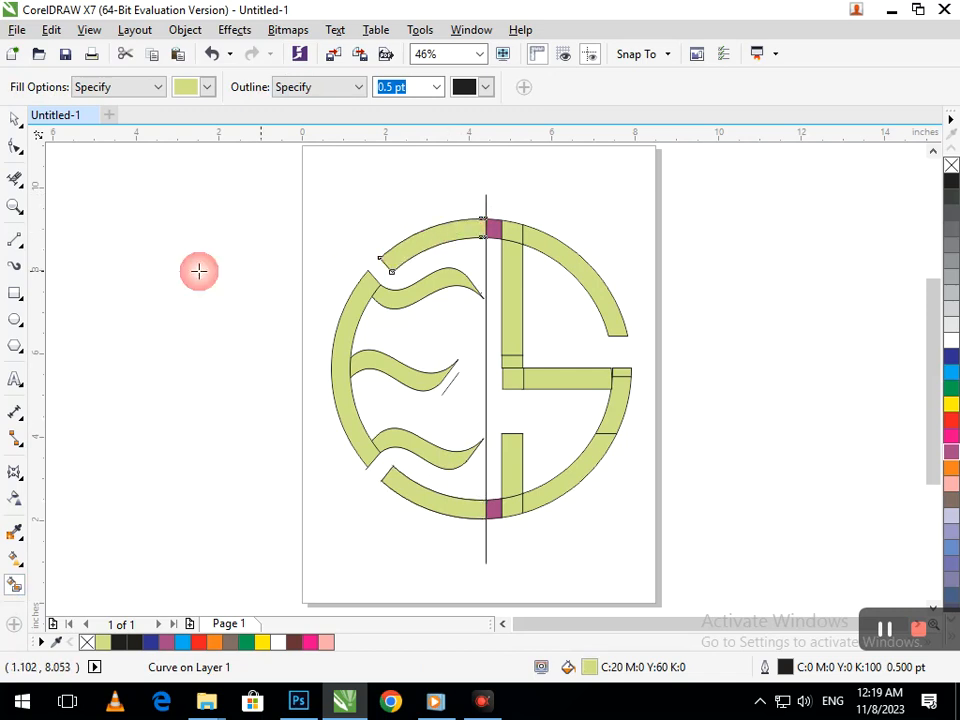
Delete the long vertical line and the small purple pieces between the left arcs and the vertical bars
left_click(15, 119)
left_click(71, 182)
left_click(486, 556)
key("Delete")
left_click(486, 512)
key("Delete")
left_click_drag(494, 507, 484, 539)
key("Delete")
left_click_drag(496, 230, 489, 167)
key("Delete")
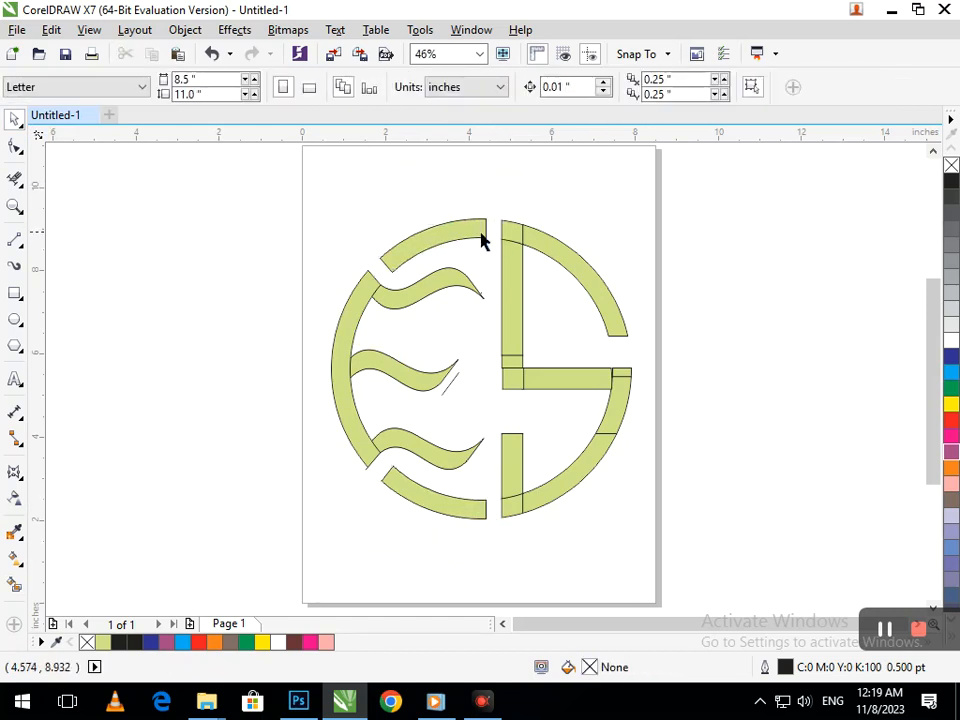
Weld the left ring section with the top and bottom waves
left_click(360, 288)
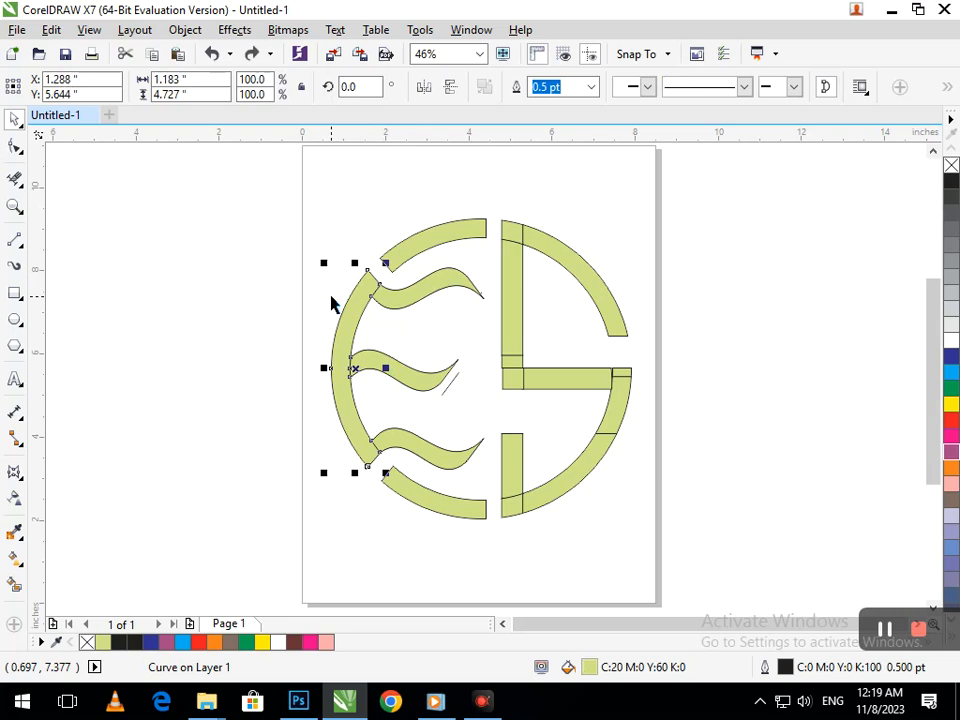
left_click(427, 283, "shift")
left_click(413, 445, "shift")
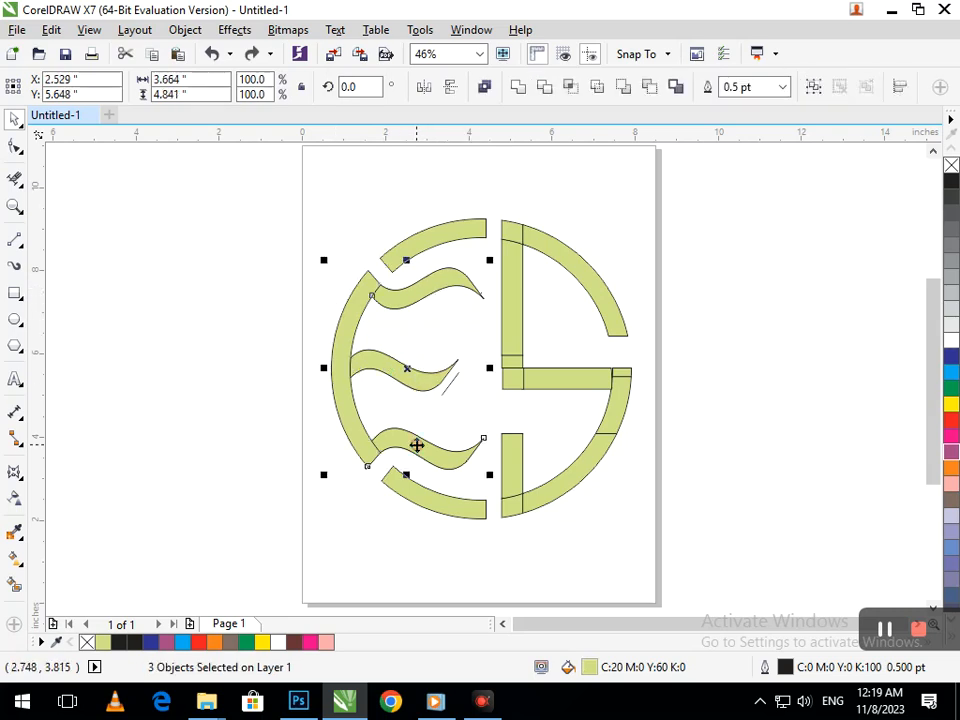
left_click(521, 90)
left_click(701, 283)
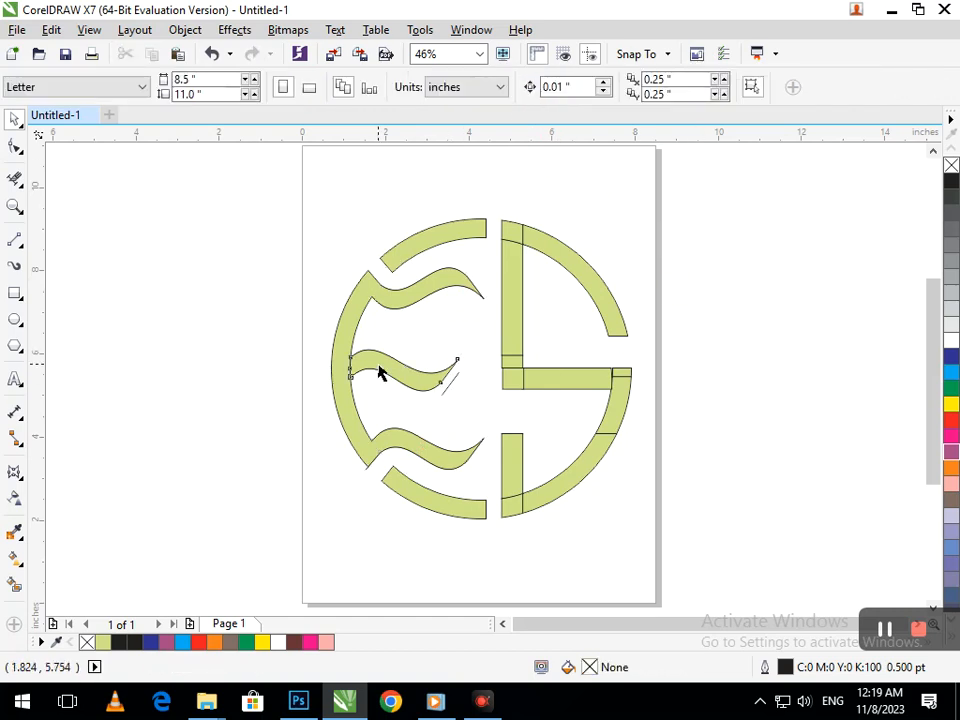
Weld the middle wave to the left ring shape and delete the short diagonal line beside that wave
left_click(418, 375)
left_click(352, 428, "shift")
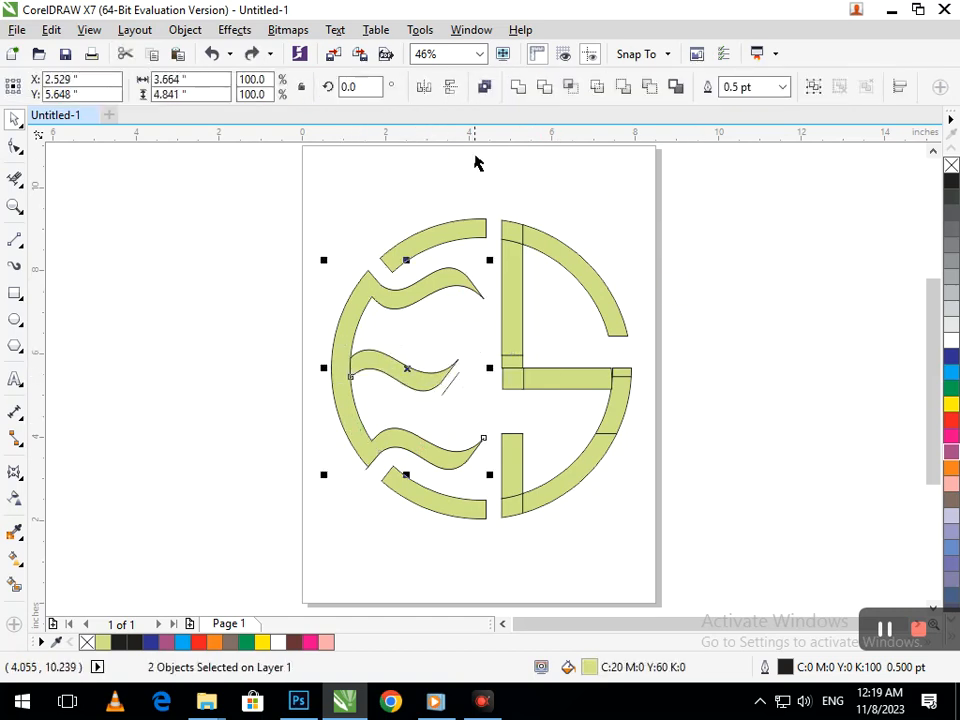
left_click(519, 94)
left_click(679, 274)
left_click_drag(452, 382, 443, 408)
key("Delete")
left_click(512, 296)
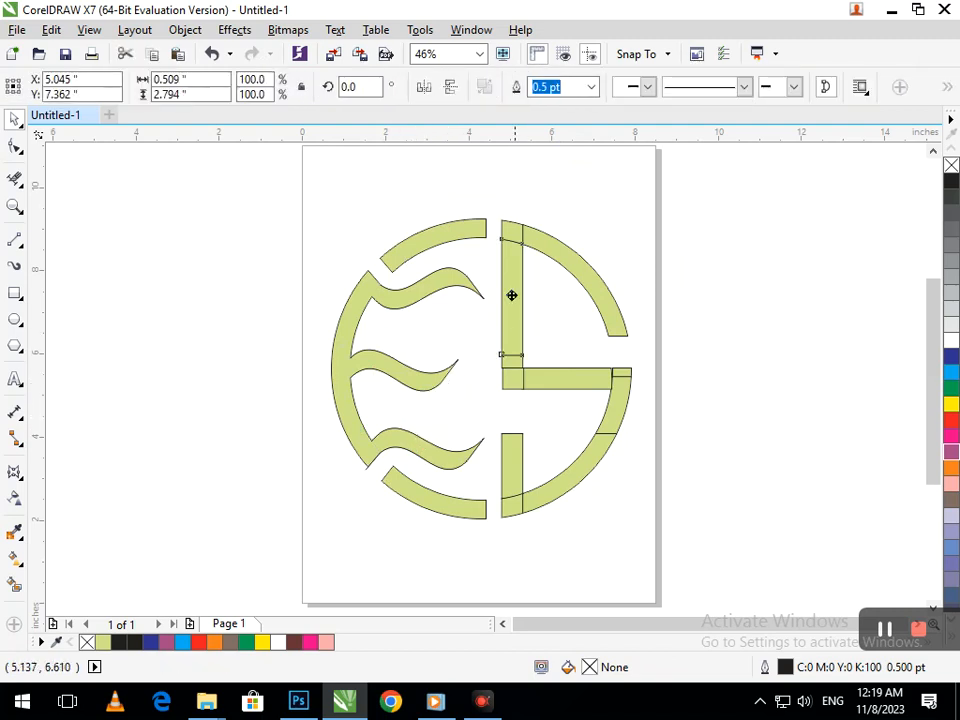
left_click_drag(512, 296, 506, 253)
key("ctrl+z")
key("Escape")
Weld the upper vertical bar with the small pieces beneath it and the horizontal bar into one shape
left_click(507, 352)
left_click(506, 376, "shift")
left_click(518, 386, "shift")
left_click(518, 86)
left_click(666, 347)
left_click(528, 384)
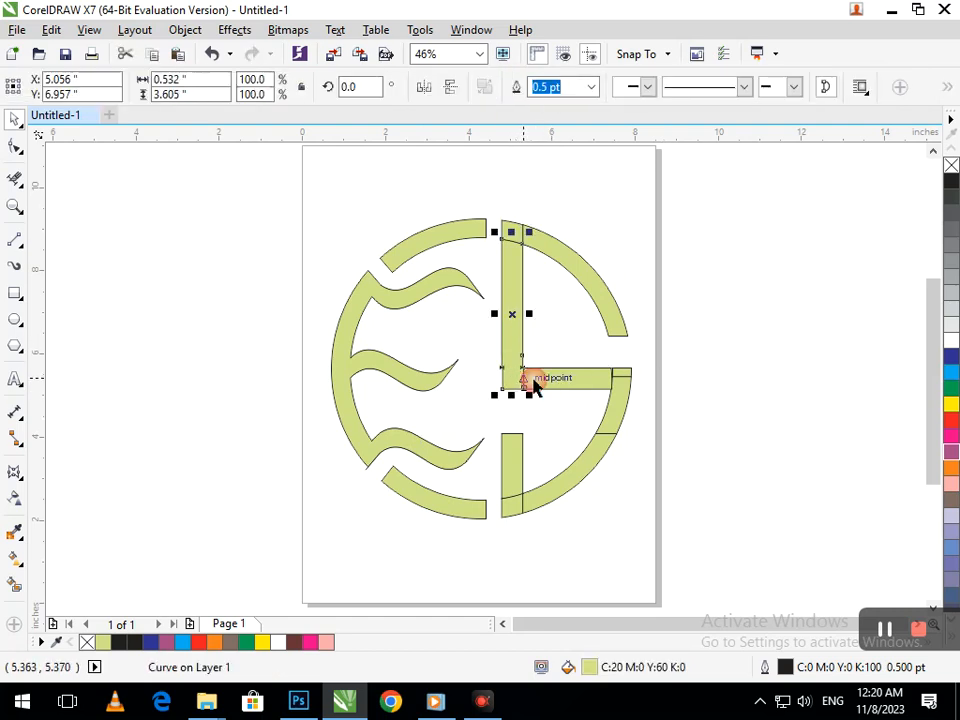
left_click(559, 381, "shift")
left_click(534, 92)
left_click(729, 317)
Adjust the corner node where the horizontal bar meets the right ring and remove the dividing segments there with Virtual Segment Delete
key("F2")
left_click_drag(568, 339, 658, 411)
left_click(15, 146)
left_click(390, 435)
left_click_drag(463, 324, 478, 322)
left_click(15, 180)
left_click_drag(411, 364, 532, 401)
left_click_drag(459, 416, 507, 438)
key("F3")
Delete the dividing segments across the lower-right ring and at the base of the lower vertical bar
key("F2")
left_click_drag(558, 397, 643, 472)
left_click_drag(528, 385, 568, 534)
key("F2")
right_click(480, 467)
key("F2")
left_click_drag(404, 350, 408, 356)
left_click_drag(422, 378, 543, 404)
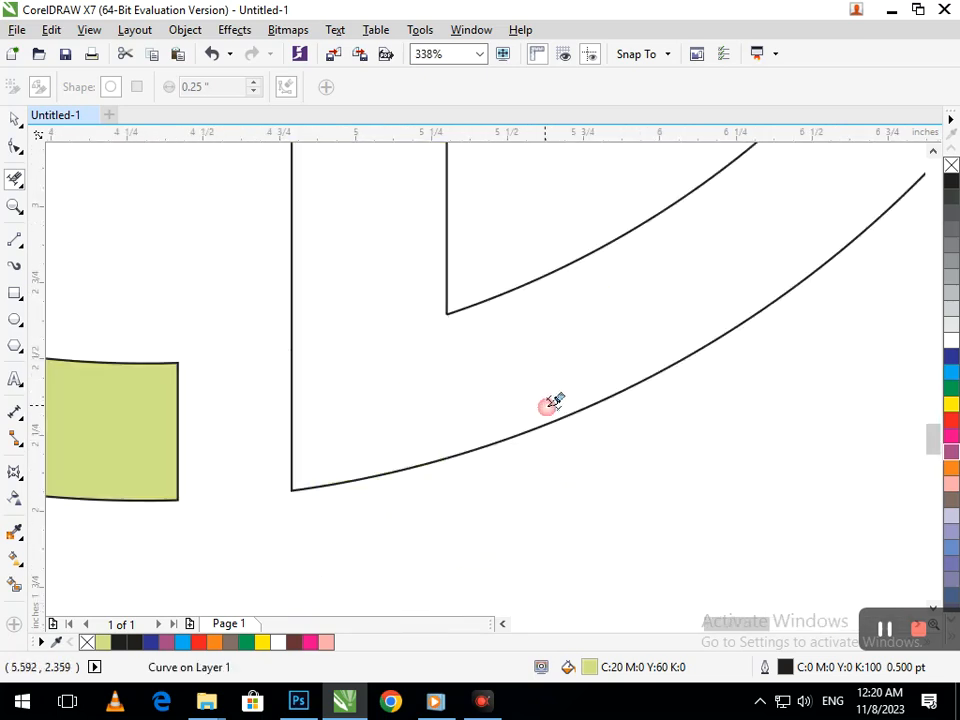
key("shift+F4")
Delete the dividing segments where the upper vertical bar meets the top of the right ring
key("F2")
left_click_drag(498, 222, 548, 257)
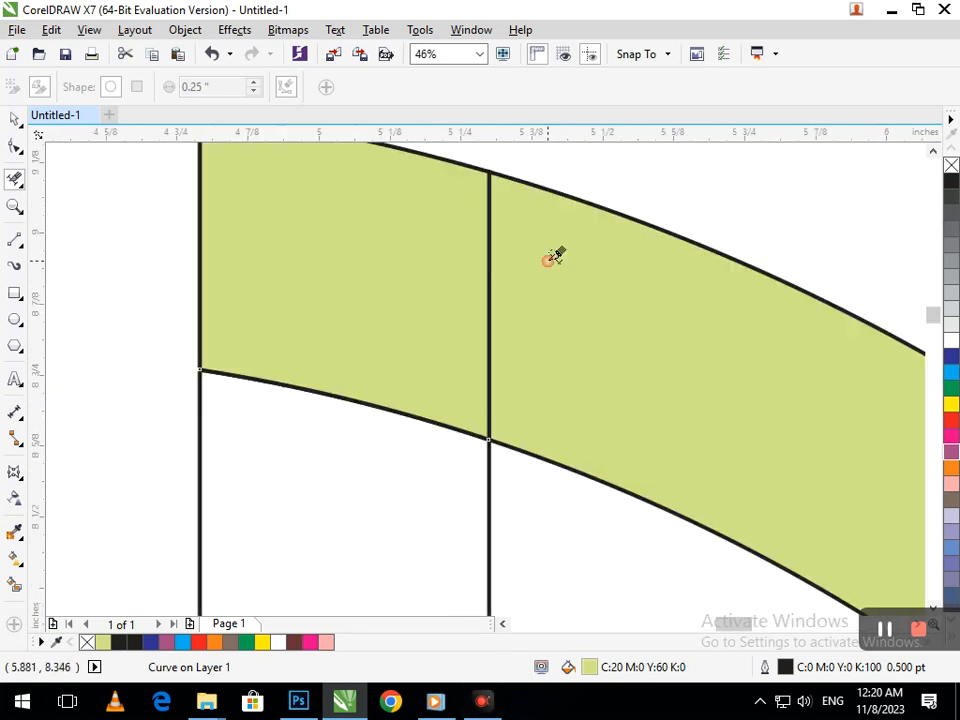
left_click_drag(386, 367, 406, 418)
left_click_drag(433, 330, 515, 341)
key("F2")
left_click_drag(368, 314, 426, 367)
key("shift+F4")
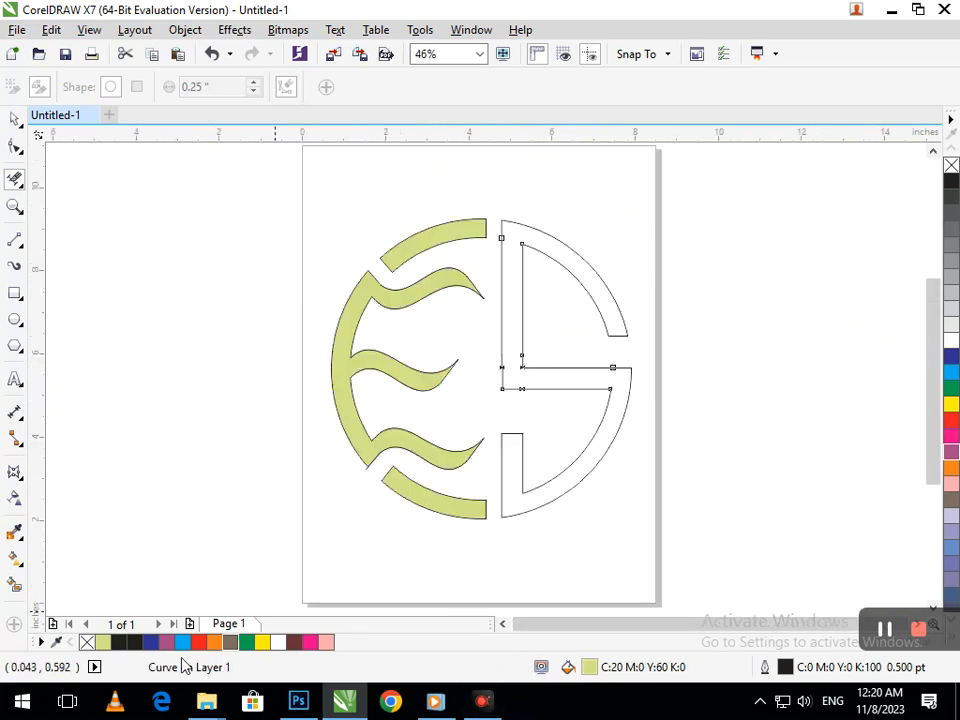
Smart Fill the joined S-shaped outline on the right half and colour it dark blue (C100 M100 Y0 K0)
left_click(13, 588)
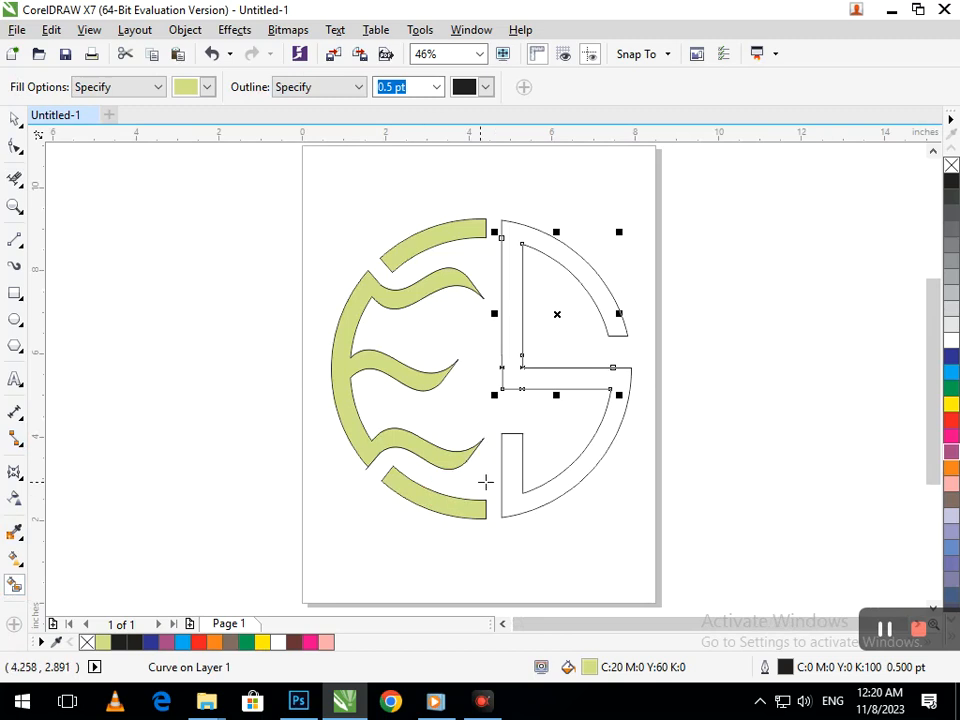
left_click(508, 480)
left_click(949, 360)
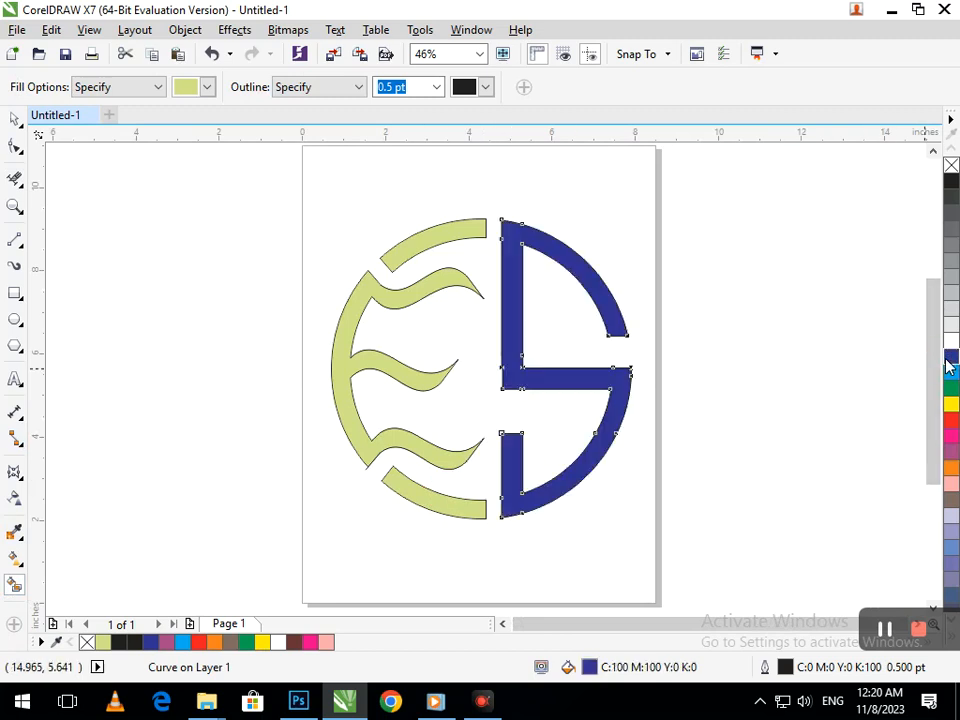
left_click(14, 120)
left_click(485, 288)
Recolour all shapes of the logo's left half orange (C0 M60 Y100 K0)
scroll(450, 290, "down", 1)
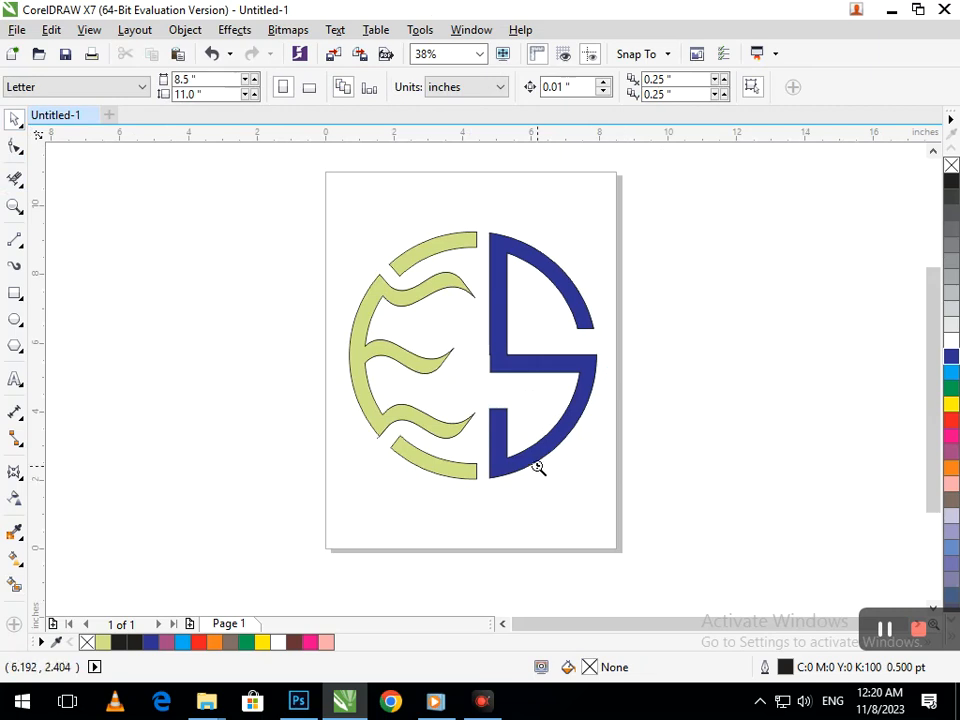
left_click(546, 447)
key("F2")
right_click(485, 377)
right_click(535, 413)
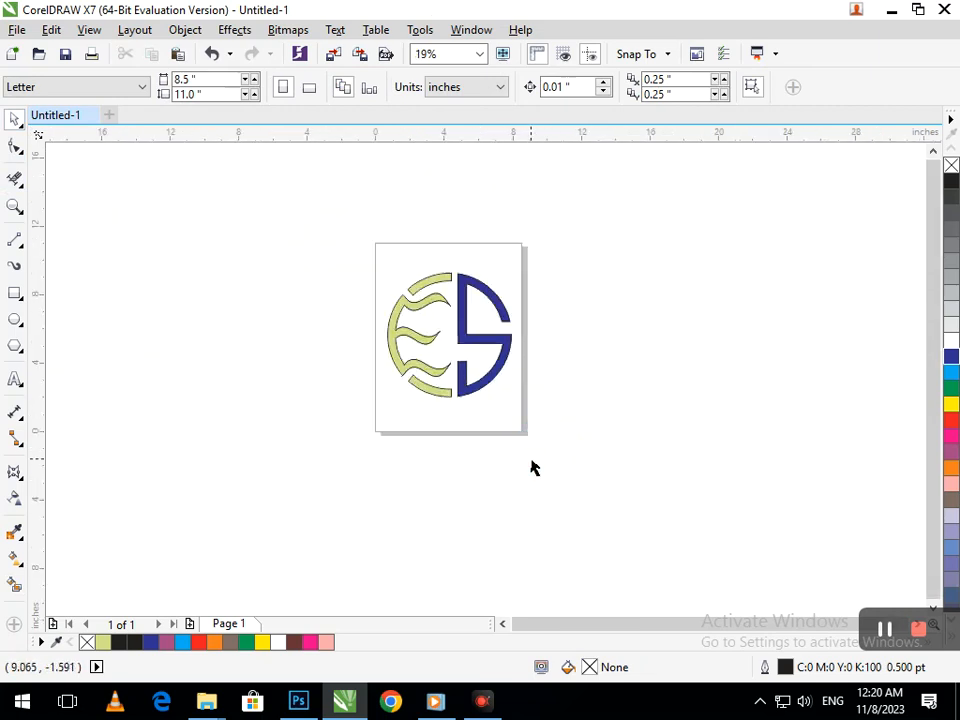
left_click_drag(373, 227, 454, 490)
left_click(952, 472)
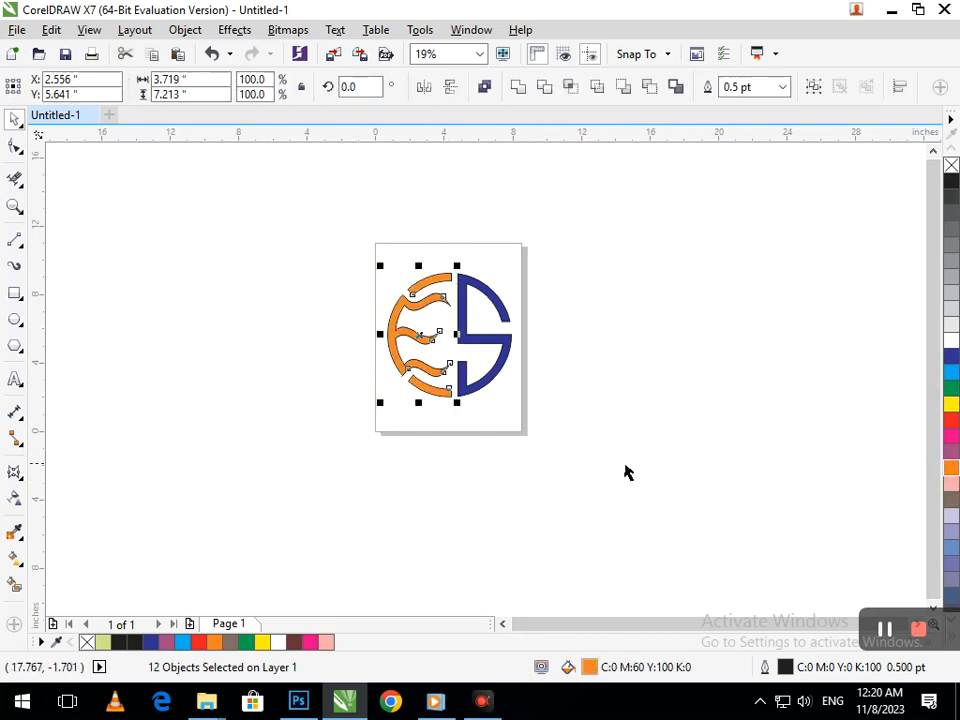
Place a horizontal guideline below the page at about Y -2.14 in
left_click(420, 407)
left_click_drag(321, 206, 461, 459)
left_click_drag(556, 405, 586, 467)
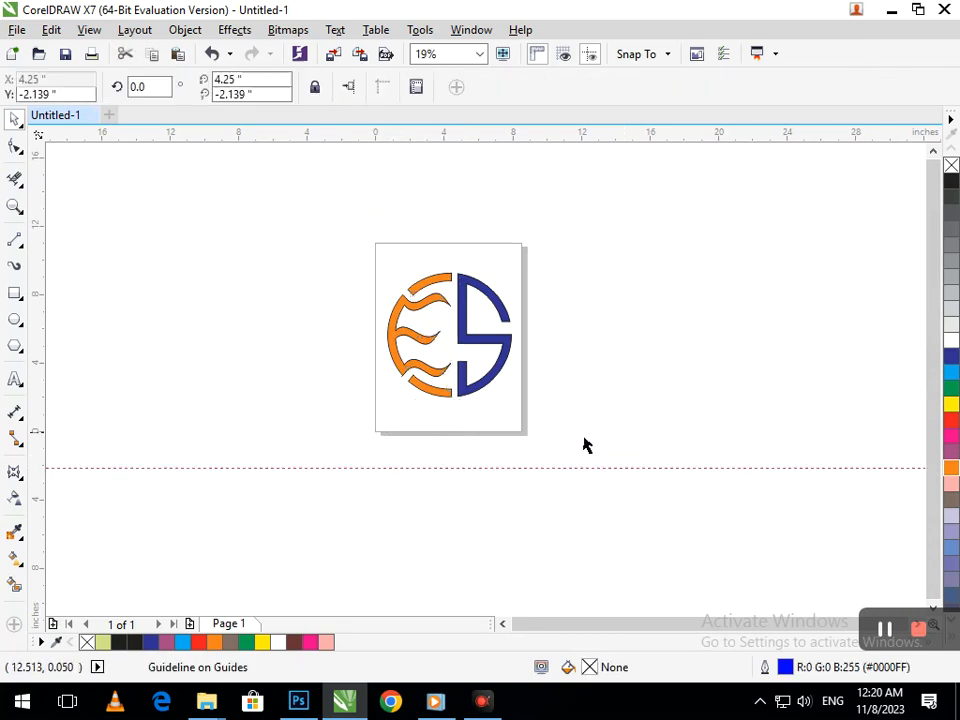
Delete the horizontal guideline below the page
left_click(581, 467)
key("Delete")
Try removing the outline from all shapes of the logo
left_click_drag(347, 241, 541, 436)
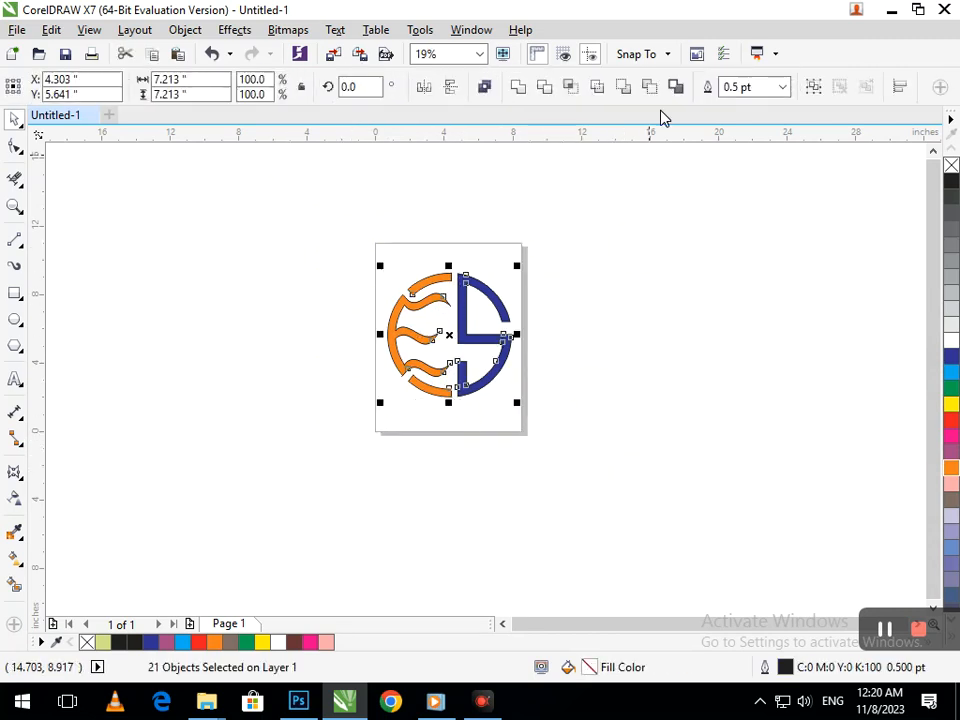
left_click(781, 88)
scroll(752, 112, "up", 1)
left_click(740, 108)
left_click(715, 170)
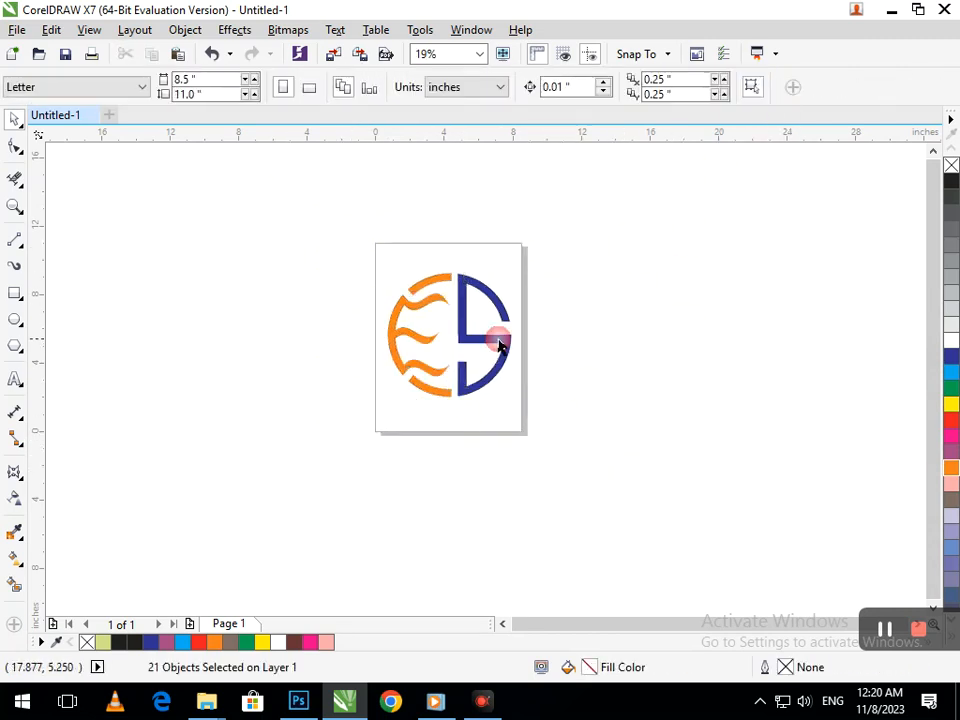
key("ctrl+z")
Try a green fill (C100 M0 Y100 K0) with a black outline on all shapes of the logo's left half
left_click(434, 500)
left_click_drag(334, 219, 458, 492)
left_click(951, 390)
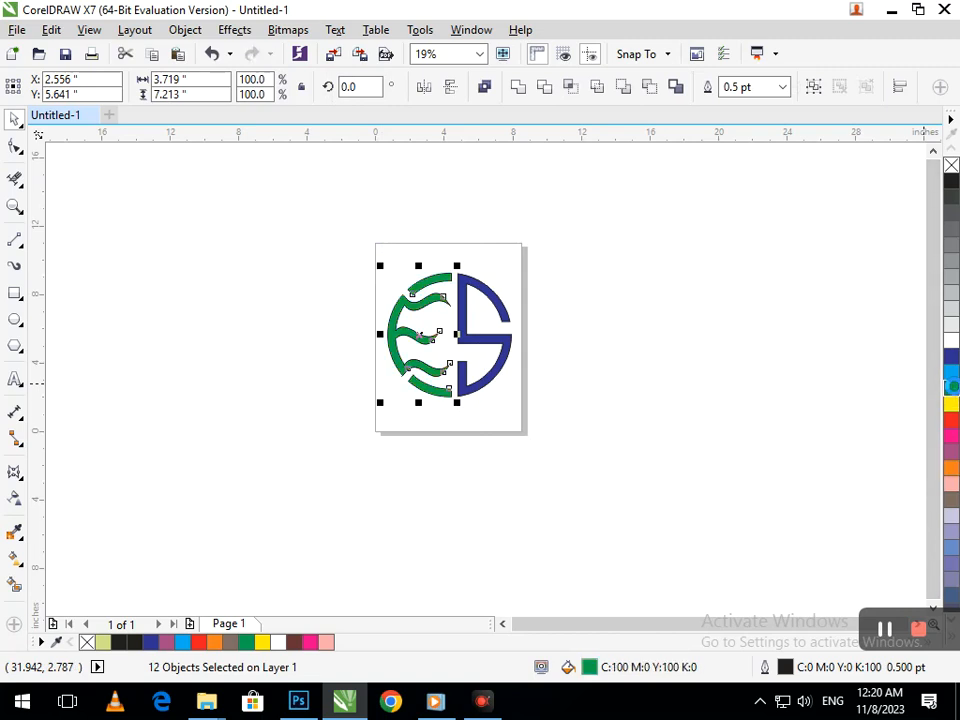
left_click(474, 416)
left_click_drag(332, 223, 459, 444)
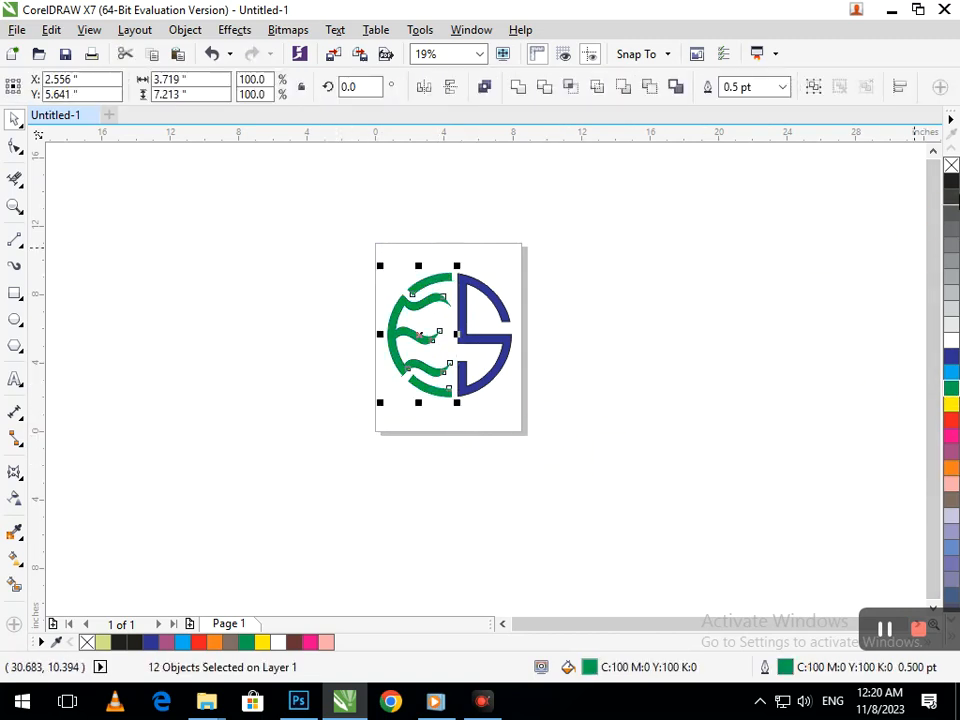
right_click(953, 184)
left_click(703, 368)
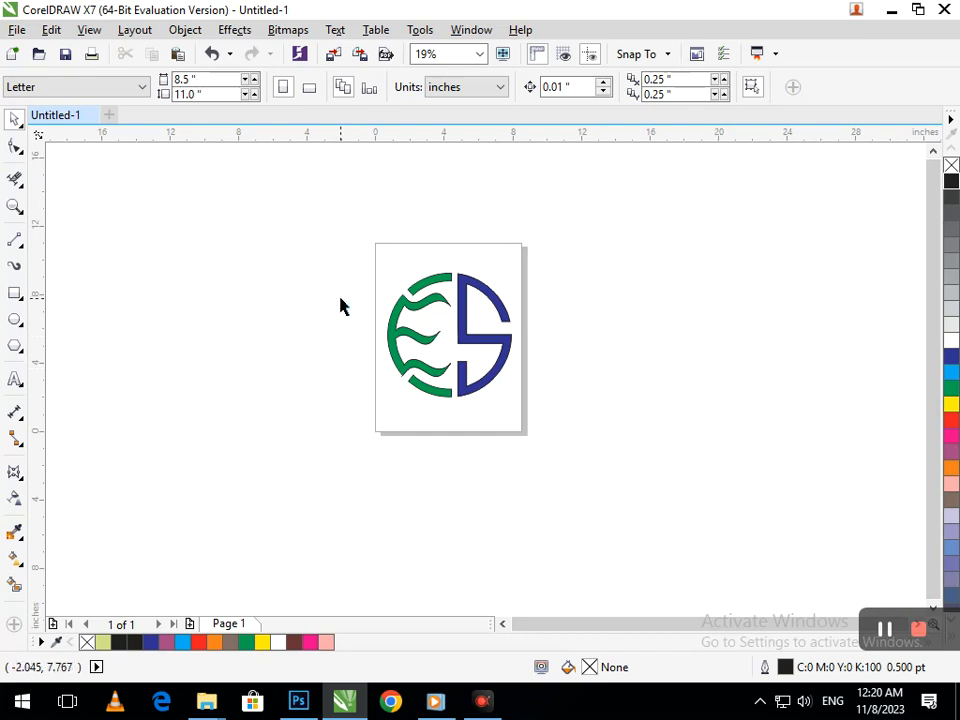
Recolour the fill and outline of all the left half's shapes orange (C0 M60 Y100 K0)
left_click_drag(340, 228, 460, 440)
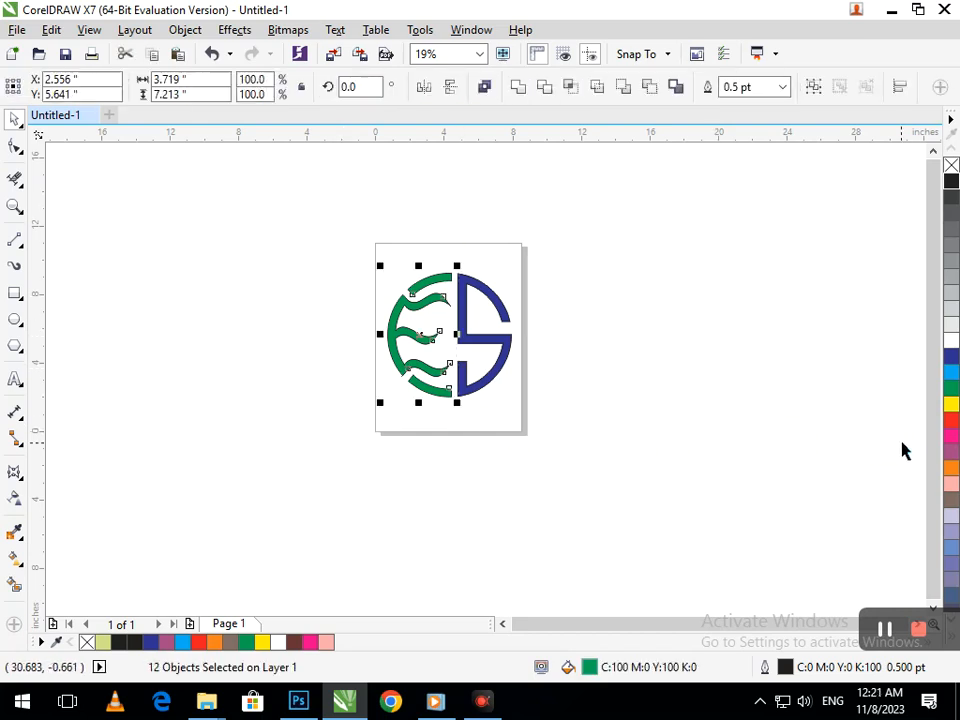
left_click(951, 467)
right_click(951, 467)
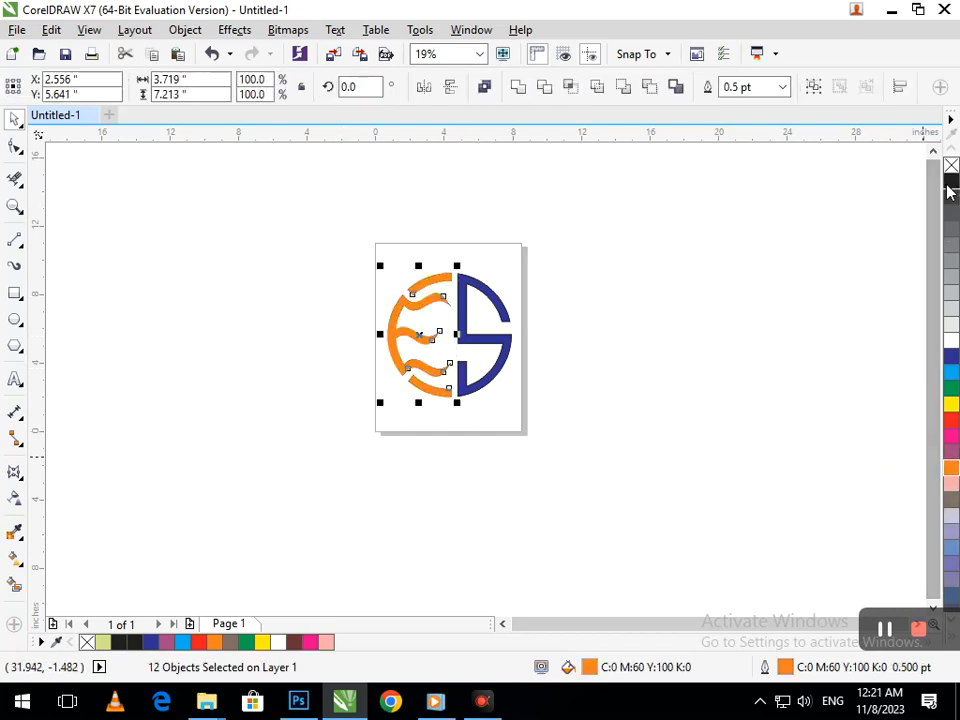
left_click(718, 306)
Move the whole logo off the page to the upper left, centred at about X -9.07 in, Y 8.84 in
left_click_drag(341, 225, 554, 449)
left_click_drag(447, 368, 230, 323)
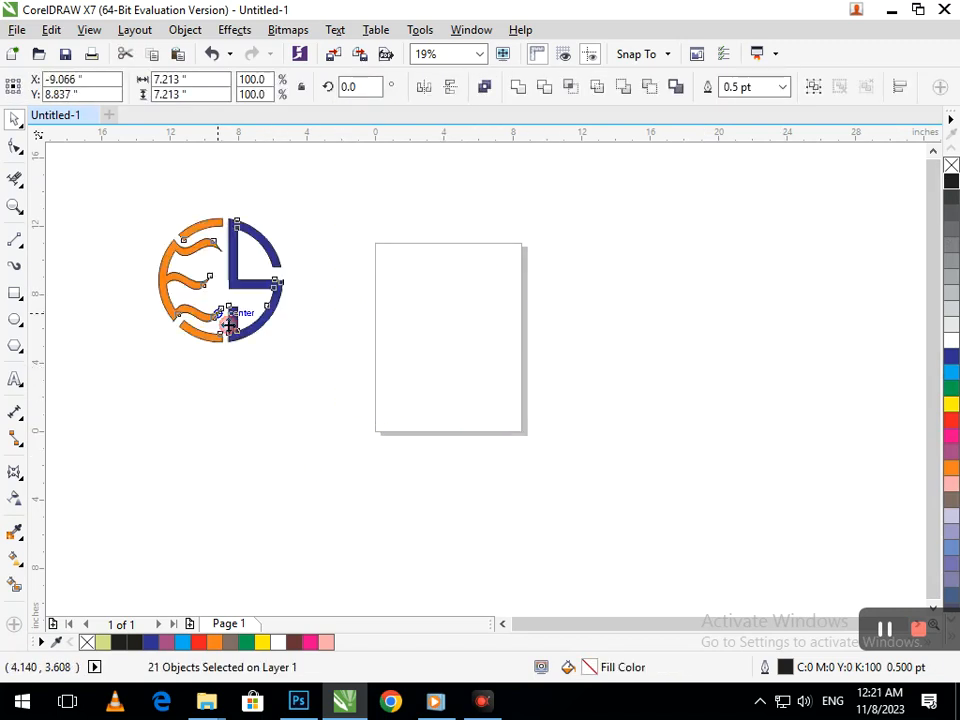
Try a red fill (C0 M100 Y100 K0) on the S shape
left_click(285, 306)
left_click(273, 307)
left_click(951, 422)
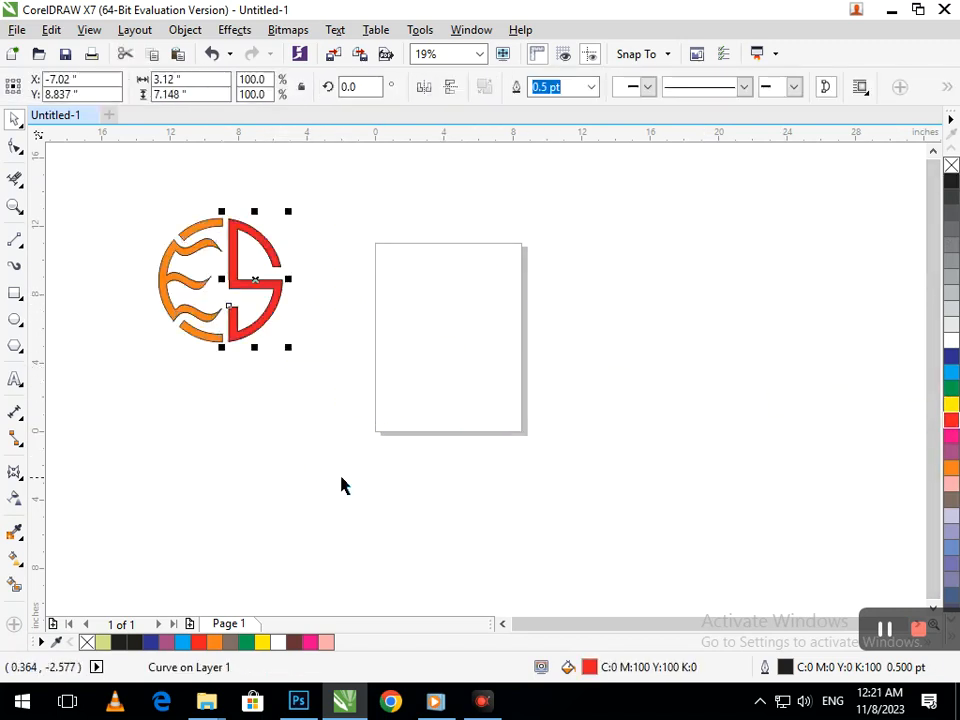
left_click(309, 460)
key("ctrl+z")
Move the whole logo farther up and left of the page, centred at about X -29.16 in, Y 18.08 in
left_click(250, 432)
key("F2")
right_click(379, 381)
left_click_drag(274, 281, 430, 374)
left_click_drag(373, 357, 199, 272)
left_click(227, 371)
key("F2")
left_click_drag(133, 207, 212, 282)
left_click_drag(219, 176, 589, 525)
left_click_drag(280, 508, 315, 474)
left_click_drag(400, 458, 474, 480)
left_click_drag(339, 498, 316, 527)
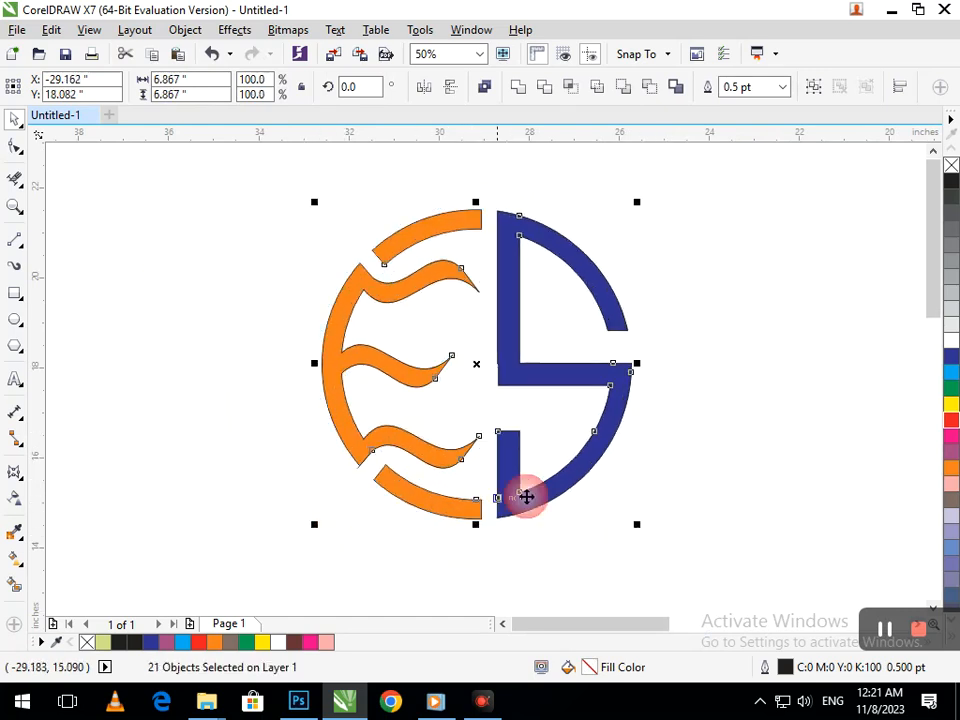
left_click(652, 450)
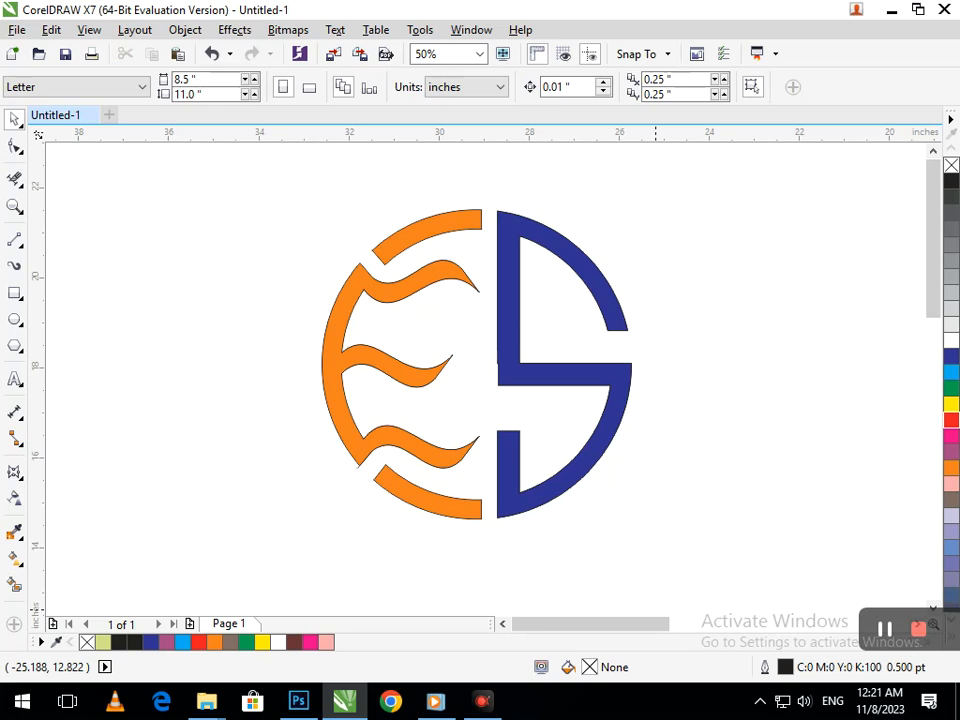
scroll(364, 450, "up", 5)
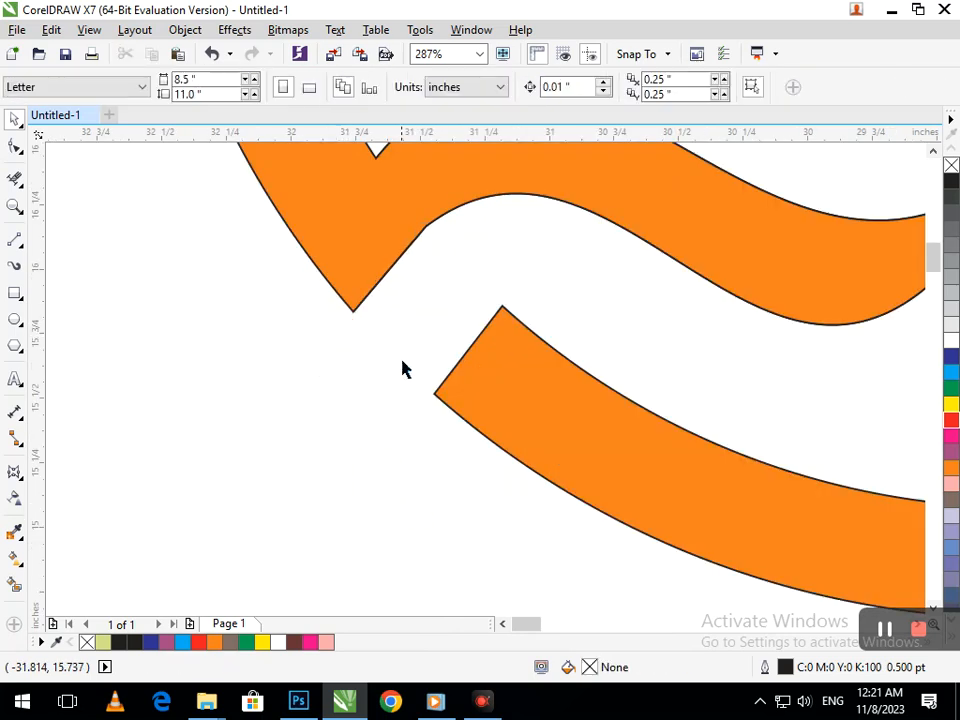
scroll(403, 369, "down", 5)
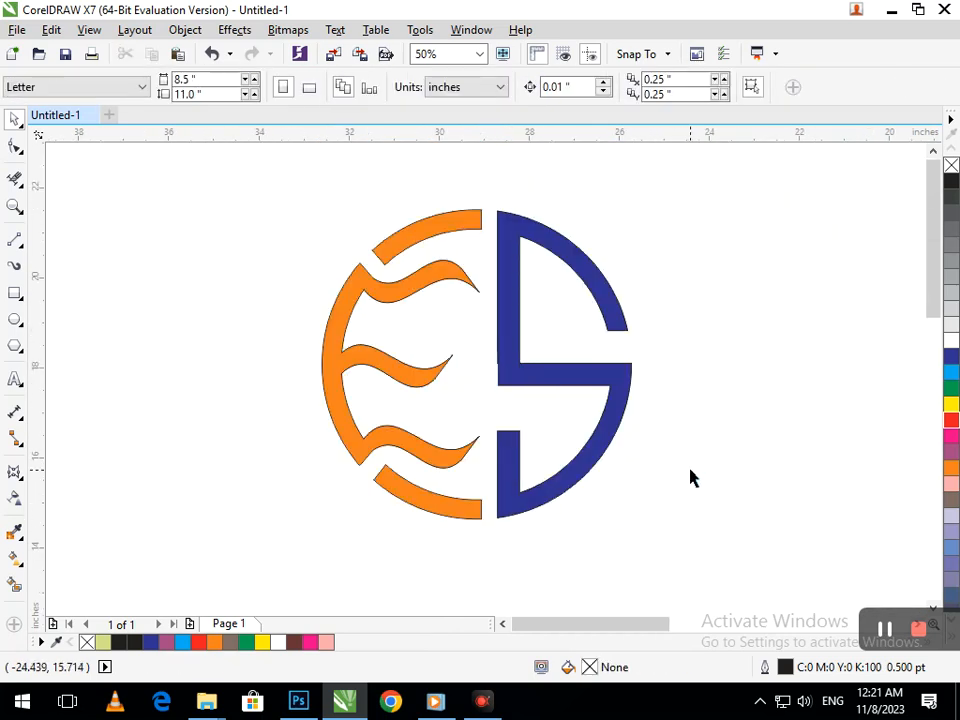